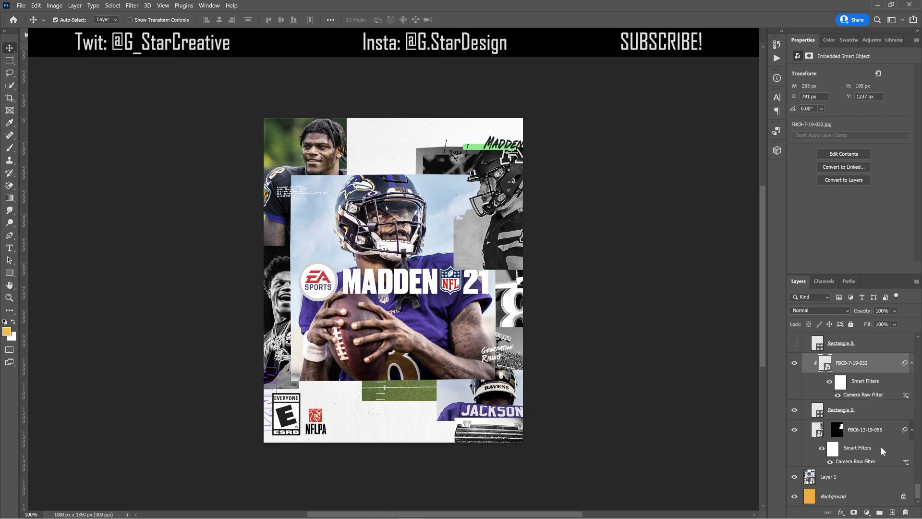
Show the Rectangle 8 shape and the IMG_8772 photo clipped to it, and select the photo layer.
scroll(852, 383, up, 4)
click(795, 422)
click(795, 422)
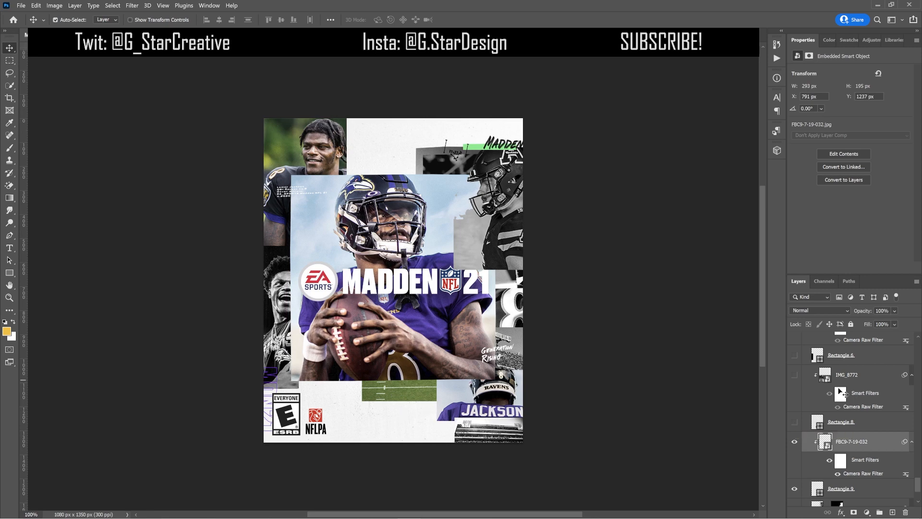
click(796, 423)
click(795, 422)
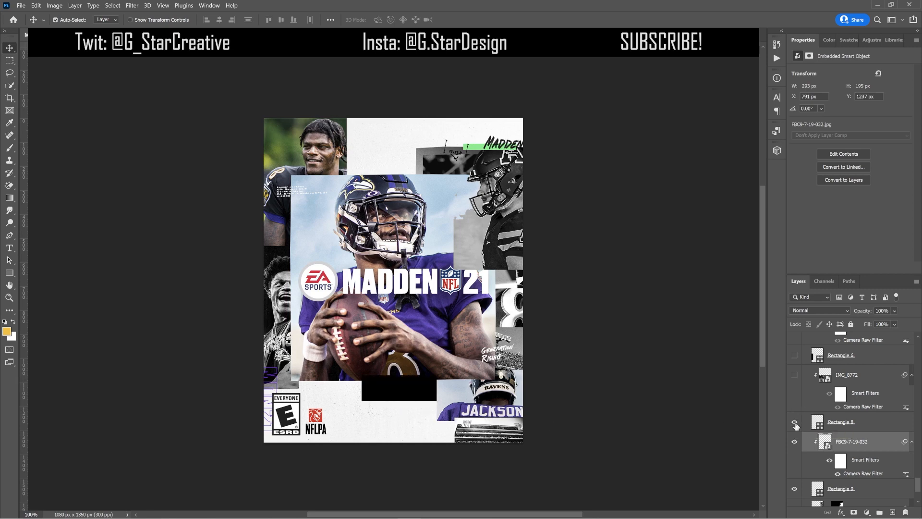
scroll(848, 425, up, 2)
click(795, 414)
click(853, 418)
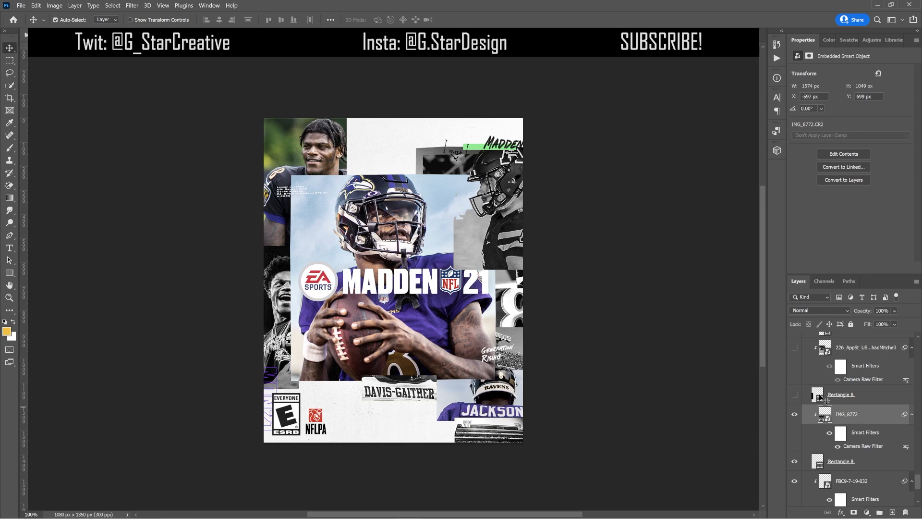
Toggle the IMG_8772 photo's visibility and compare it with and without its clipping mask onto Rectangle 8.
click(794, 414)
click(794, 414)
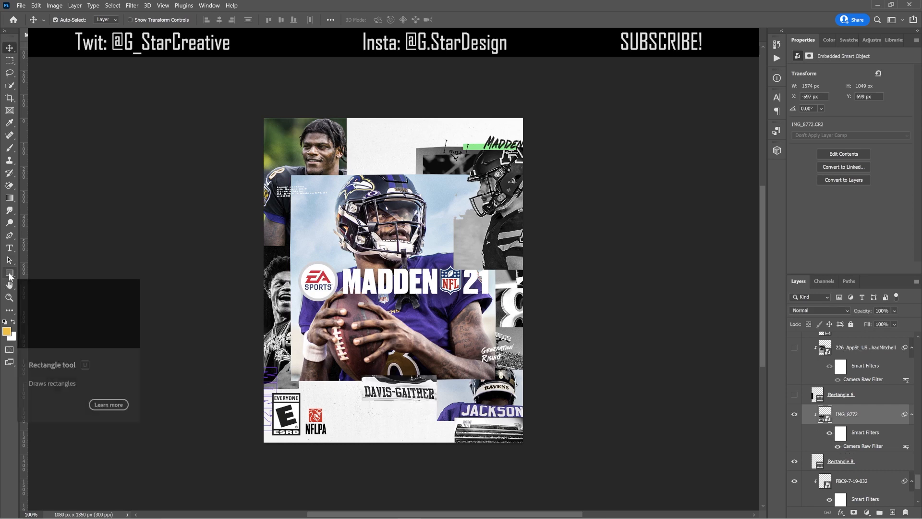
alt+click(834, 450)
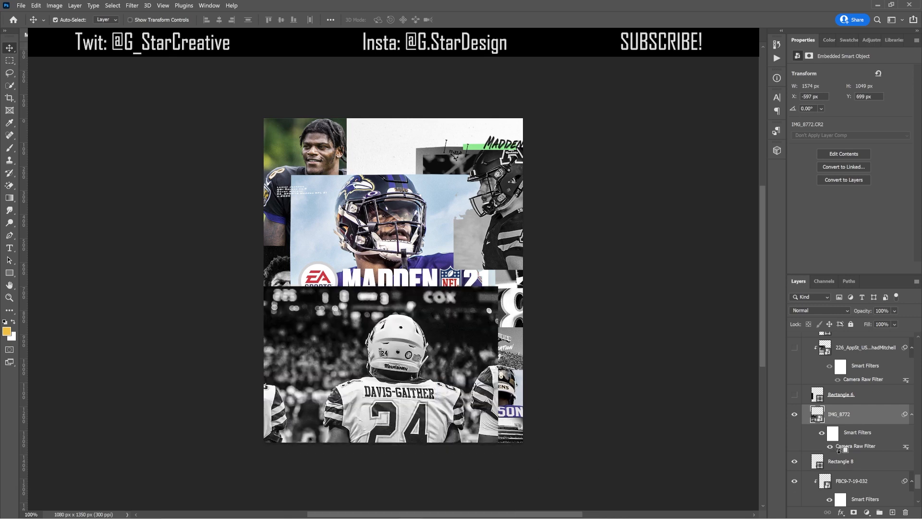
alt+click(839, 449)
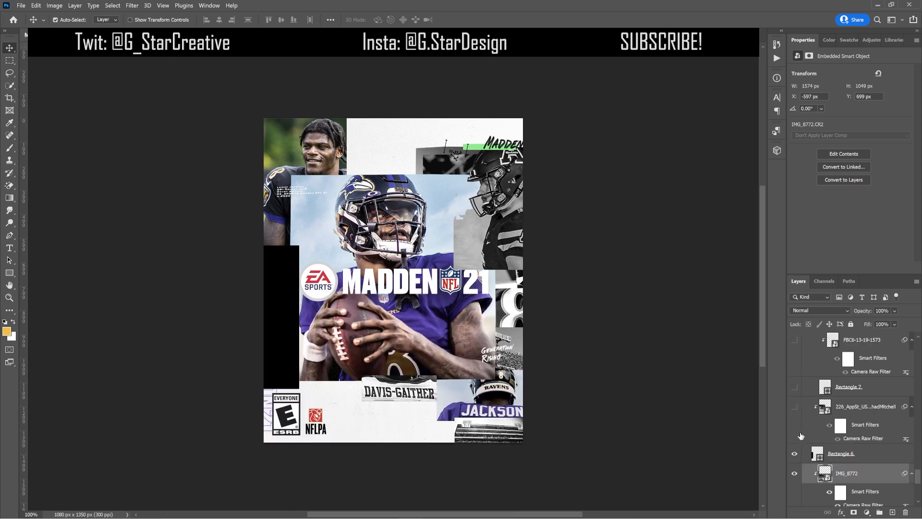
Show the 226_AppSt photo clipped to Rectangle 6, and Rectangle 7 with its FBC6-13-19-1573 photo.
click(794, 407)
click(864, 409)
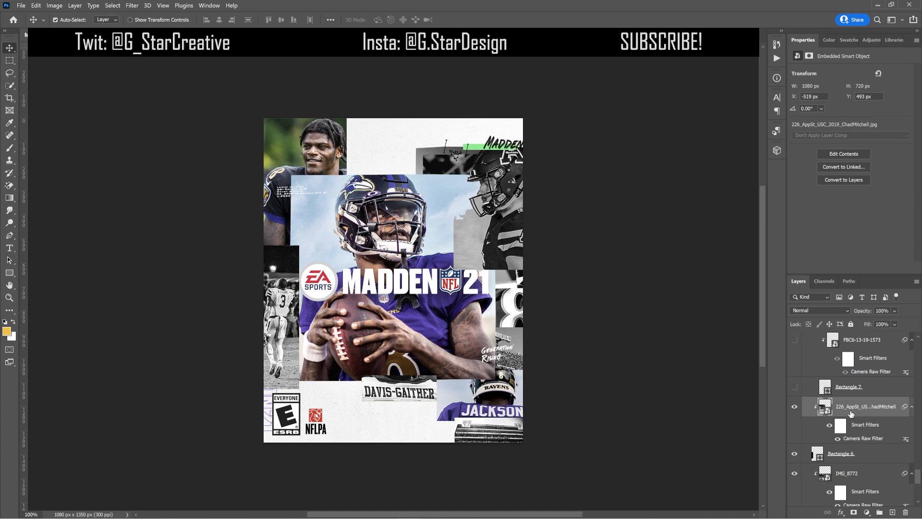
scroll(851, 414, up, 2)
click(794, 427)
click(856, 429)
click(855, 428)
click(795, 380)
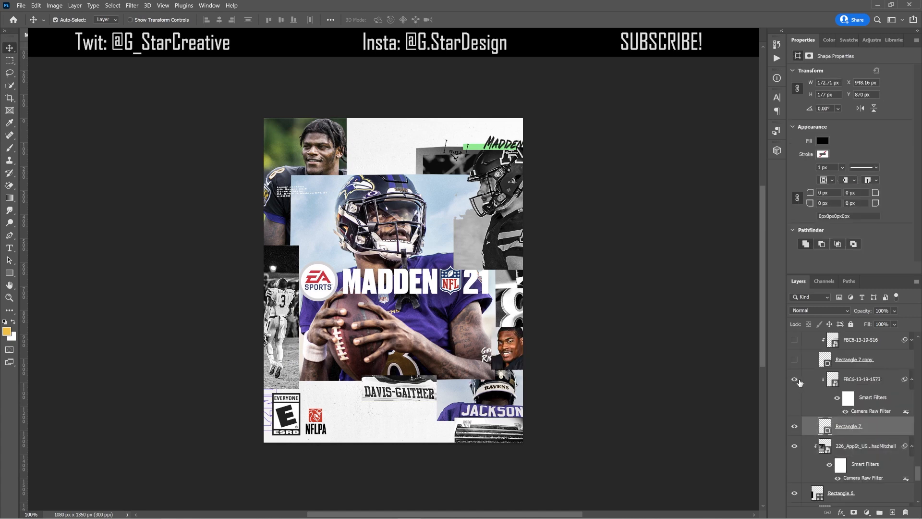
Show Rectangle 7 copy with its FBC6-13-19-516 photo, plus the Curves 1 and Black & White 1 adjustments above Group 8.
scroll(803, 415, up, 3)
click(795, 419)
click(794, 399)
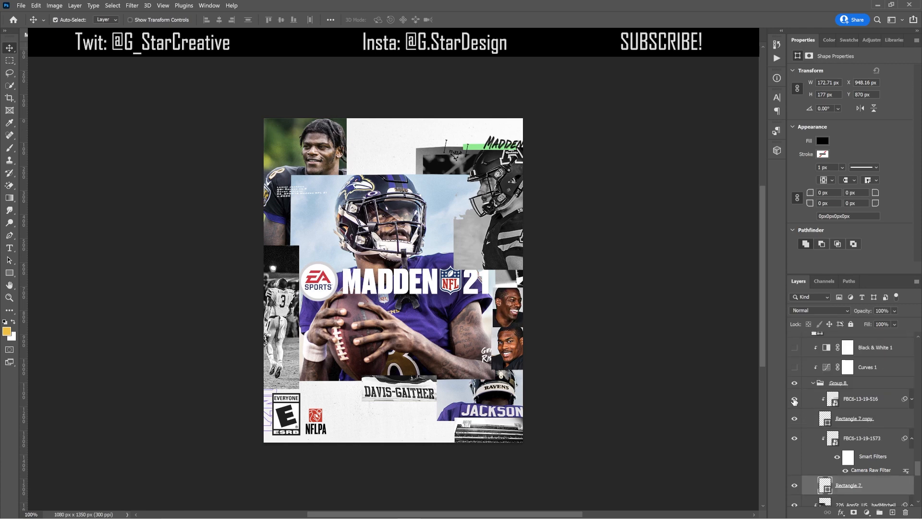
click(853, 402)
scroll(827, 408, up, 2)
click(794, 408)
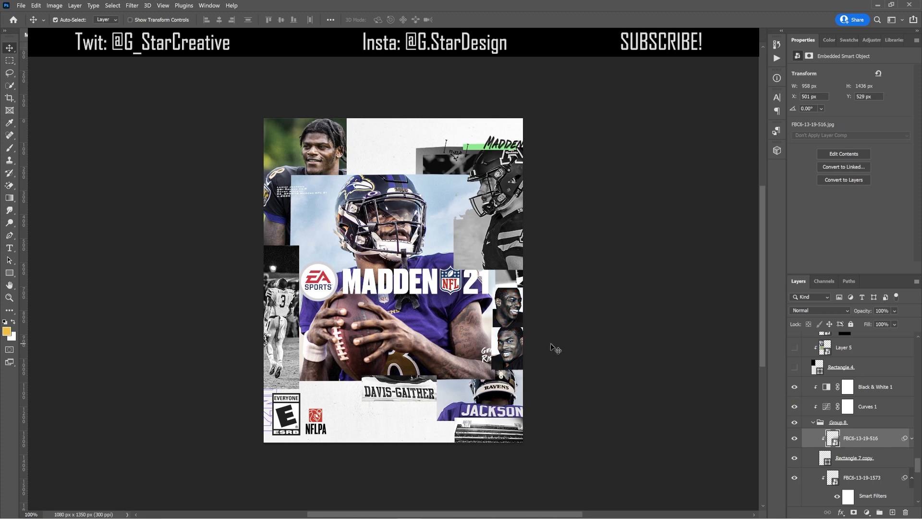
Show Rectangle 4 and its clipped player images Layer 5, Layer 5 copy and Layer 5 copy 2.
scroll(810, 442, up, 2)
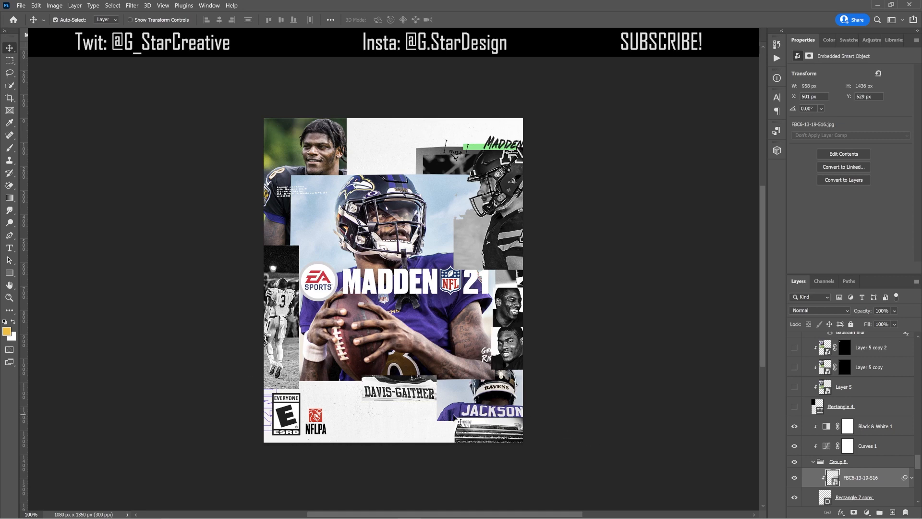
scroll(797, 447, up, 2)
click(794, 447)
click(793, 449)
click(794, 448)
click(793, 448)
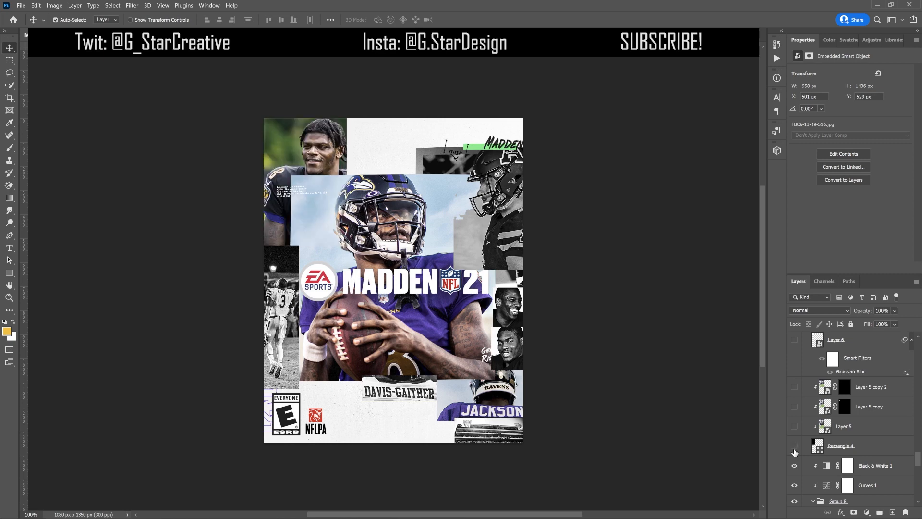
click(794, 426)
click(794, 406)
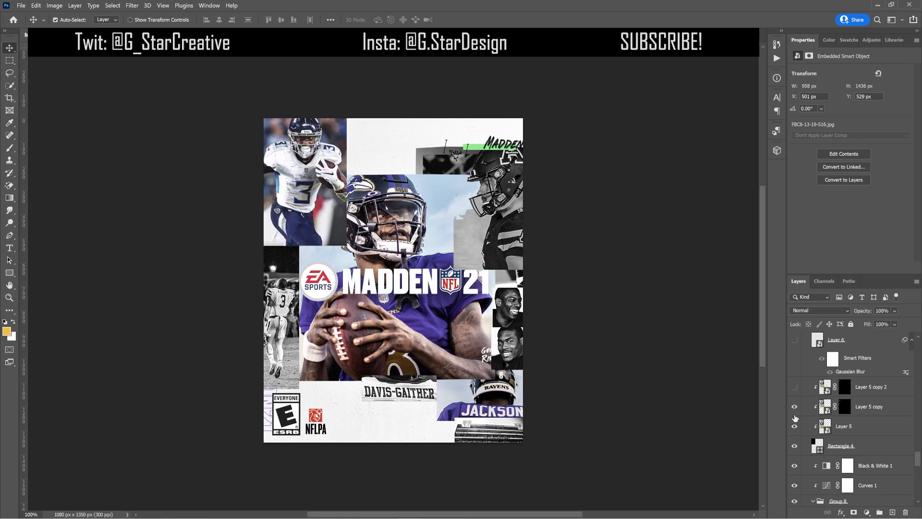
click(794, 390)
Show the jersey number layers: Layer 6, Hue/Saturation 1, Layer 5 copy 3, Layer 5 copy 4 and Layer 6 copy.
scroll(796, 394, up, 3)
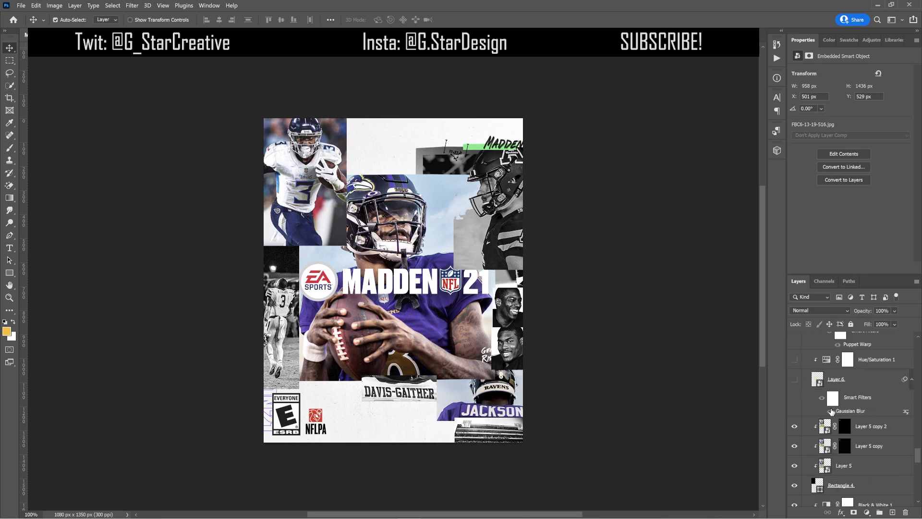
click(794, 399)
scroll(798, 402, up, 3)
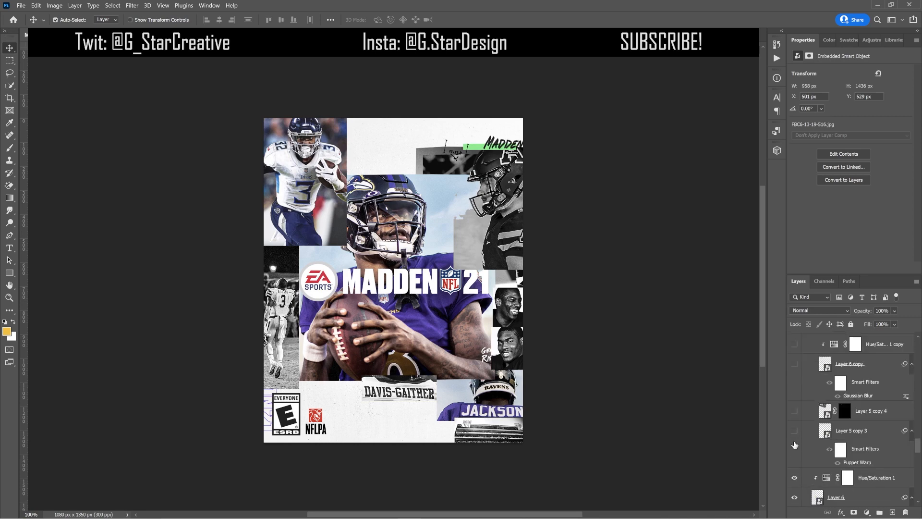
click(794, 430)
click(794, 411)
click(794, 364)
click(810, 369)
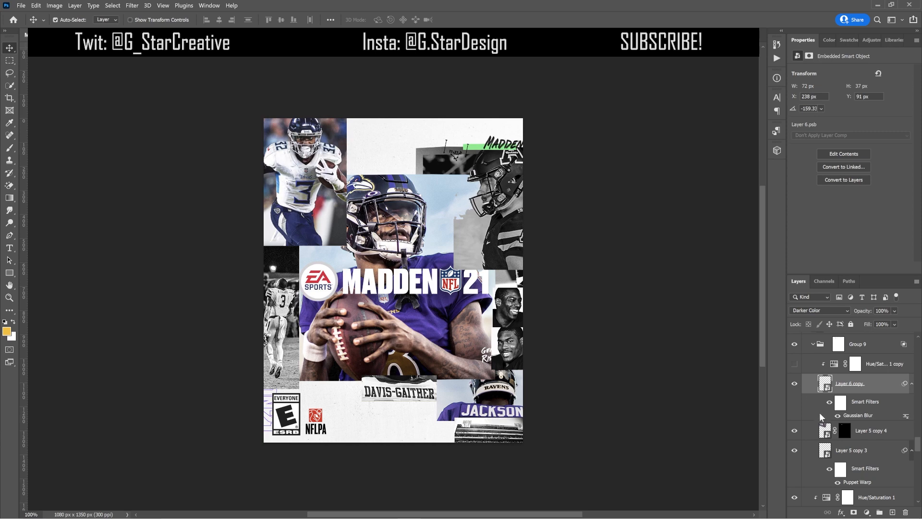
Show Rectangle 5 and the 132_App team photo clipped to it, and select the photo layer.
scroll(819, 412, up, 3)
click(795, 423)
click(835, 424)
scroll(836, 426, up, 2)
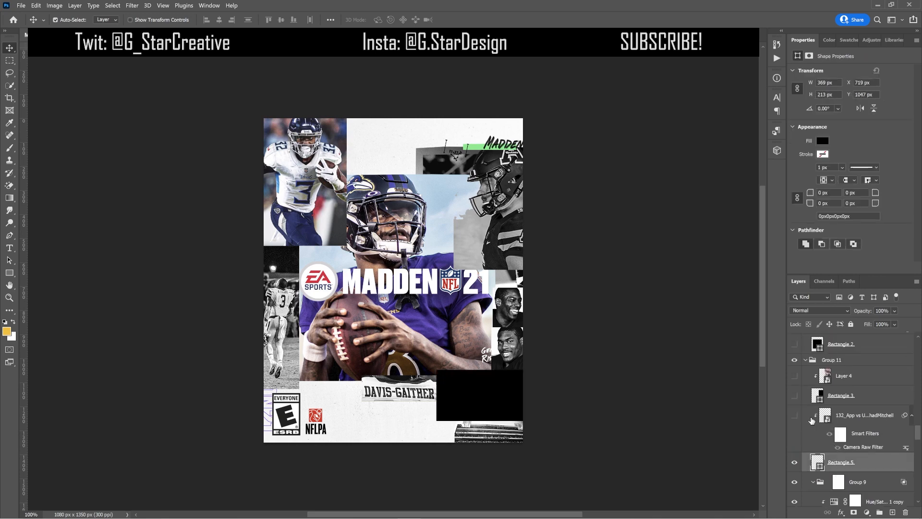
click(795, 416)
click(824, 416)
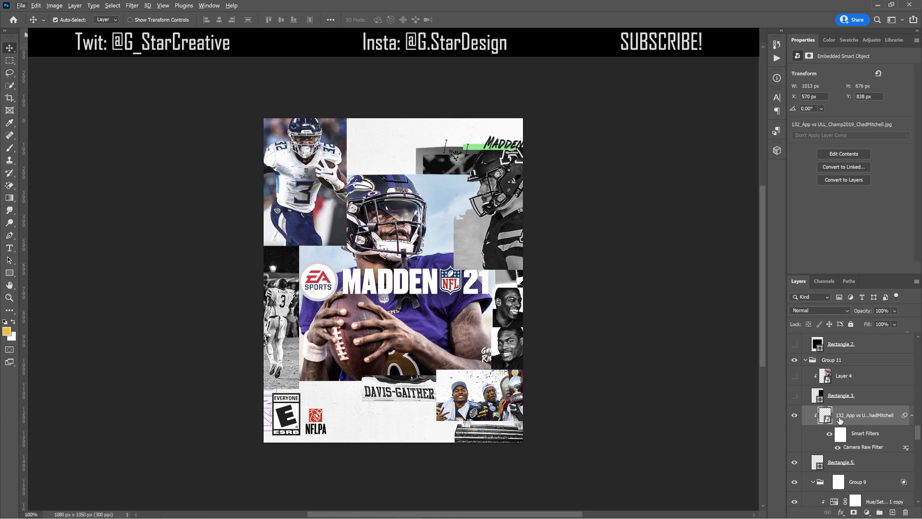
Show Rectangle 3 and the clipped Layer 4 player image in Group 11, and select Layer 4.
scroll(799, 432, up, 2)
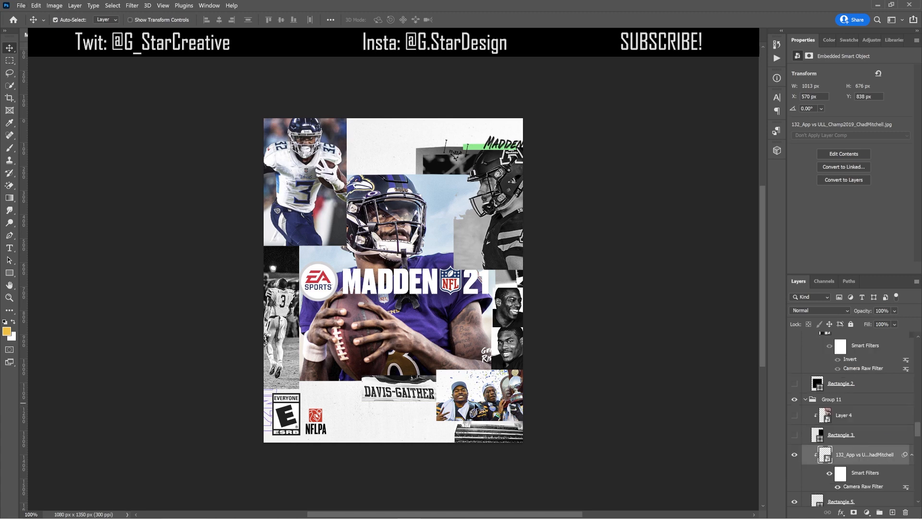
click(795, 437)
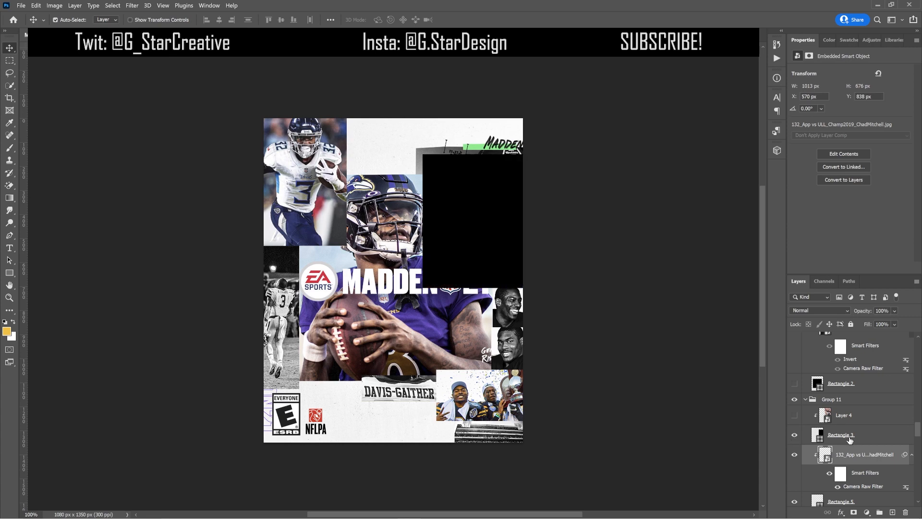
click(849, 438)
click(795, 414)
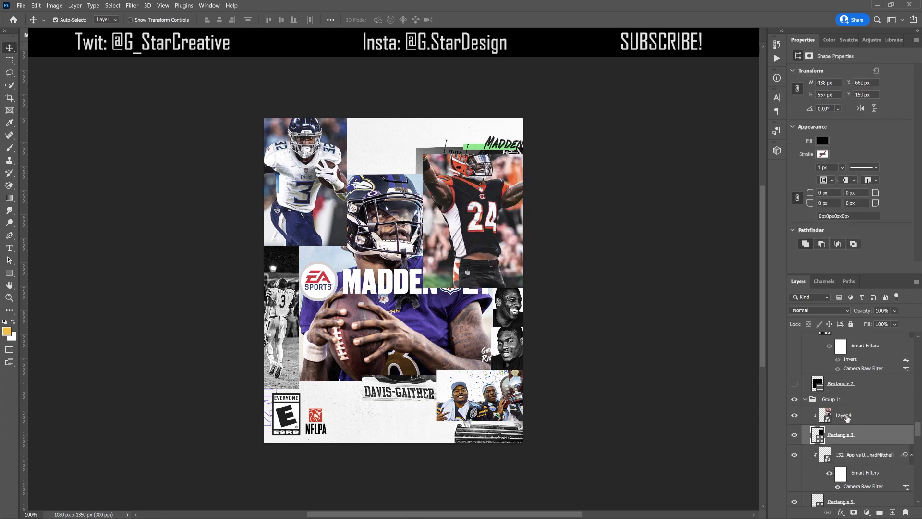
click(844, 419)
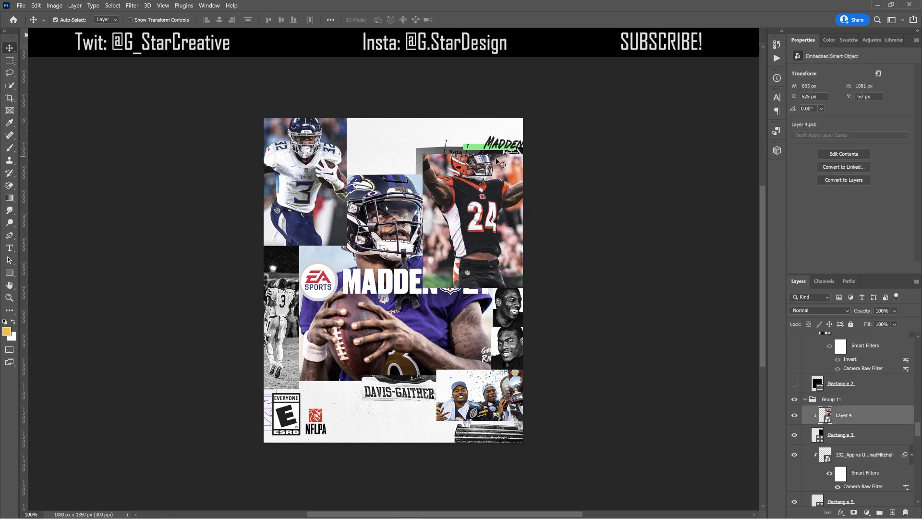
Show the large central Rectangle 2 and its clipped Layer 3 texture, and select Layer 3.
scroll(834, 419, up, 2)
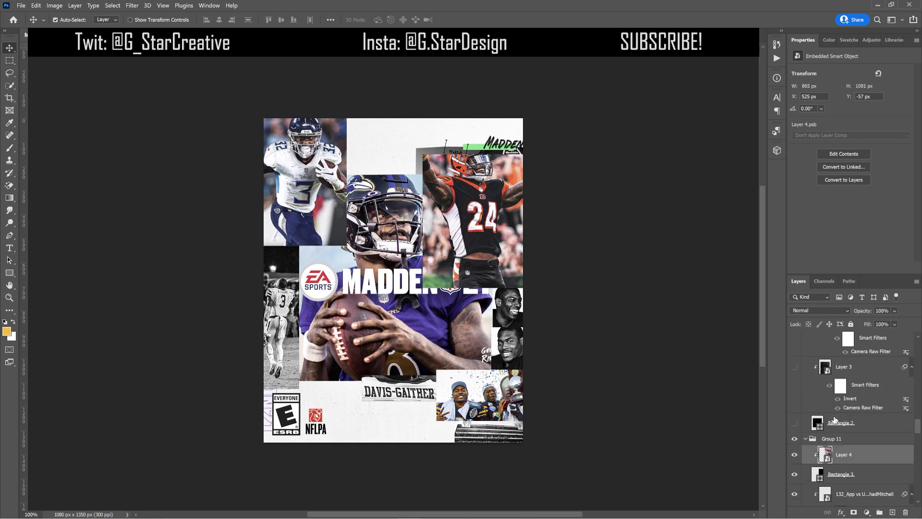
click(795, 424)
click(840, 429)
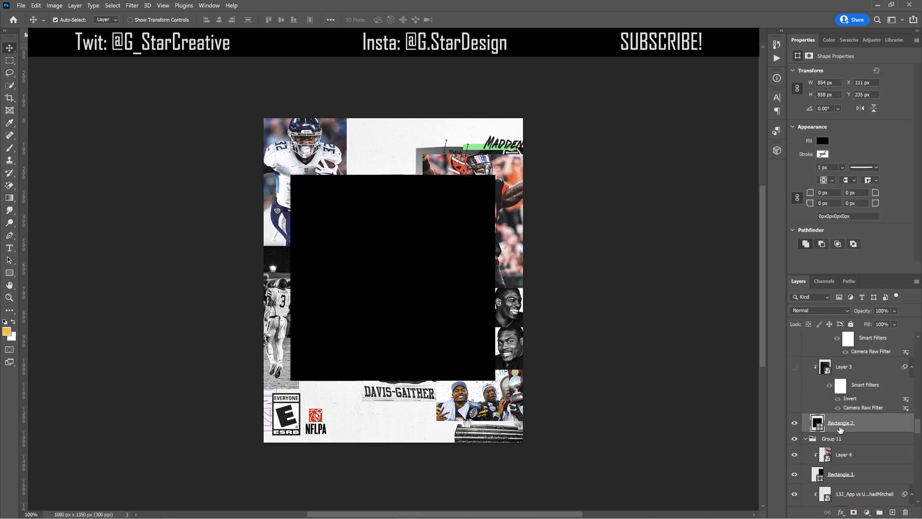
scroll(840, 429, up, 2)
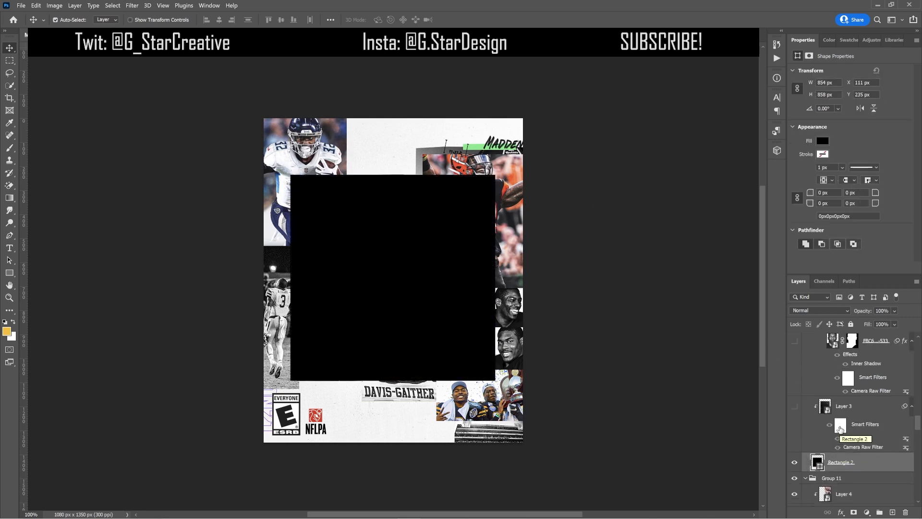
click(795, 408)
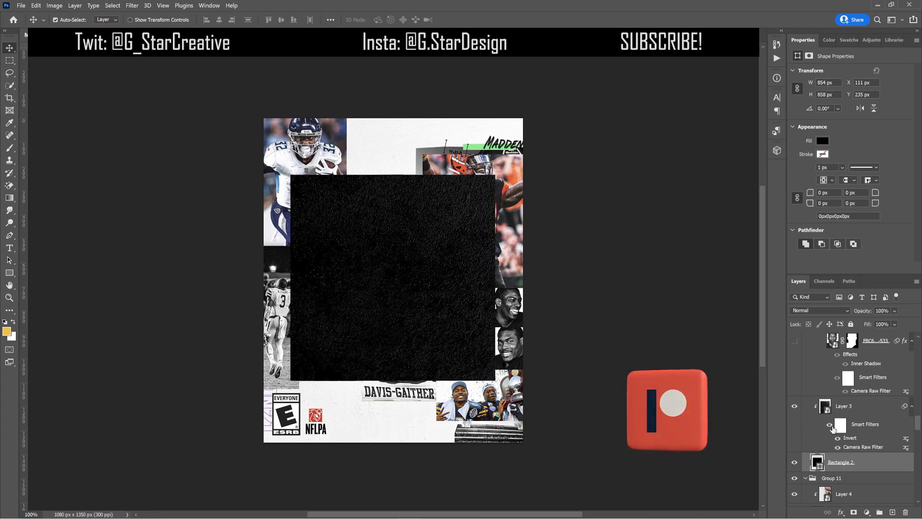
click(829, 427)
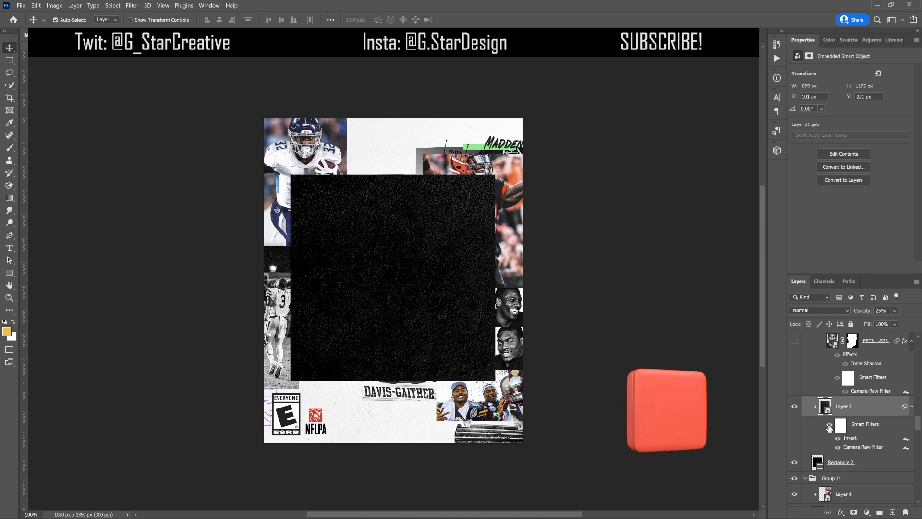
Show the FBC6-13-19-533 half-face portrait in Group 3 and toggle its smart filters off and on.
scroll(829, 428, up, 1)
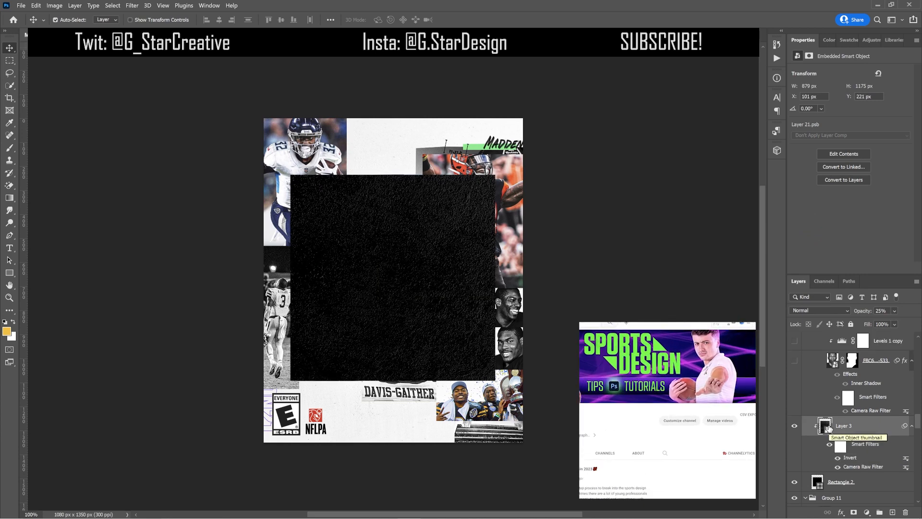
scroll(826, 426, up, 2)
click(794, 399)
click(812, 406)
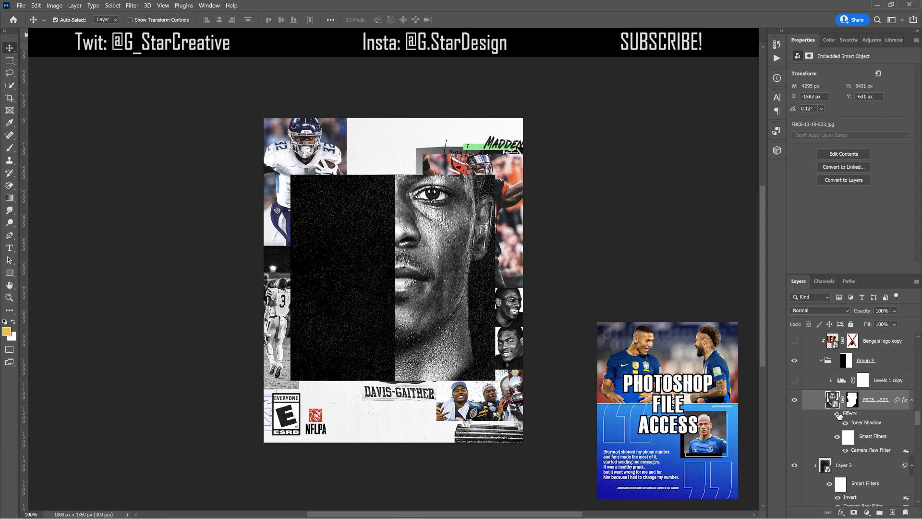
click(837, 437)
click(837, 437)
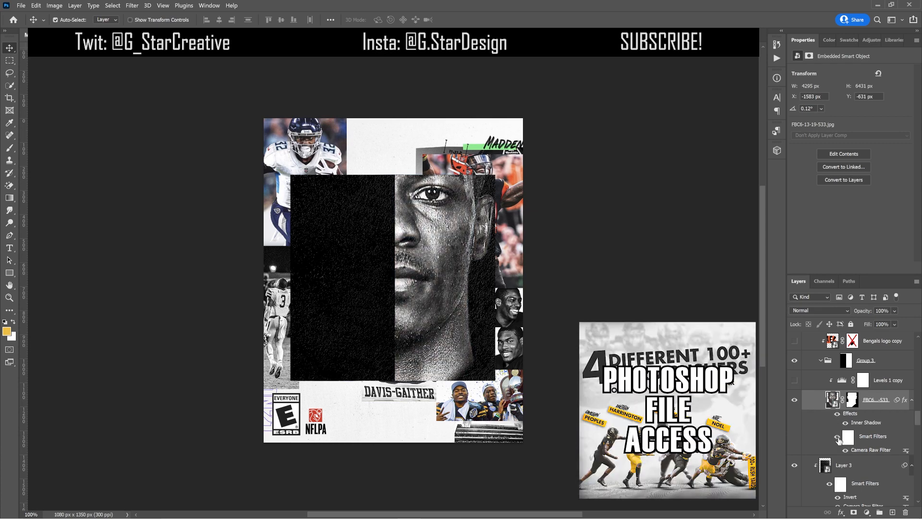
Show the Levels 1 copy adjustment and the Bengals logo copy overlay on the half-face portrait.
scroll(839, 439, up, 2)
click(794, 421)
click(816, 422)
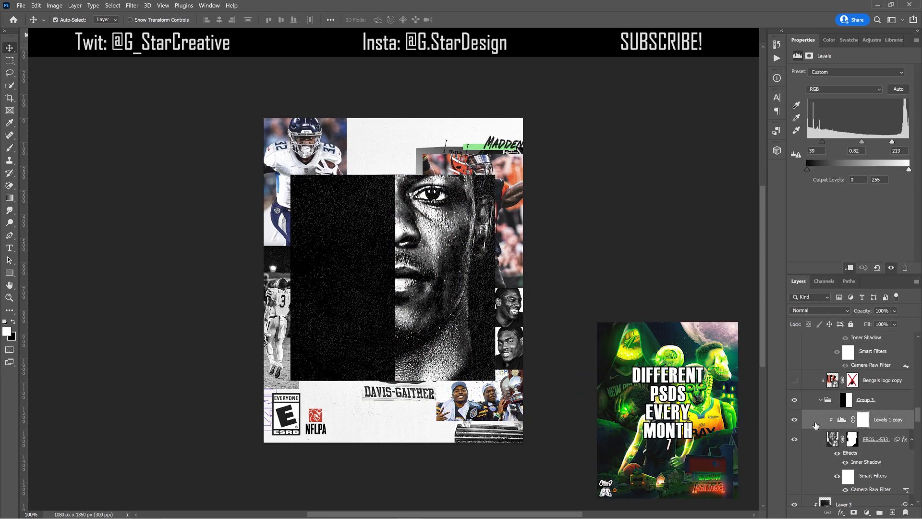
scroll(816, 424, up, 2)
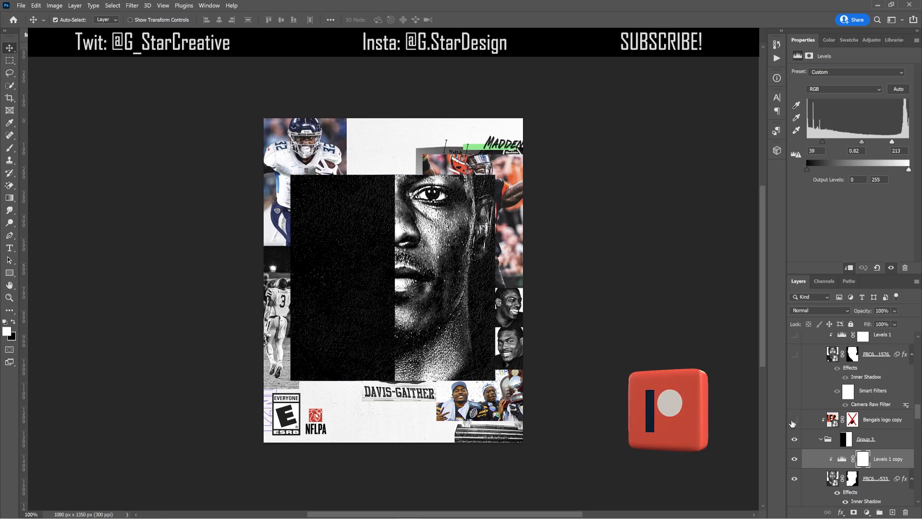
click(794, 419)
click(816, 420)
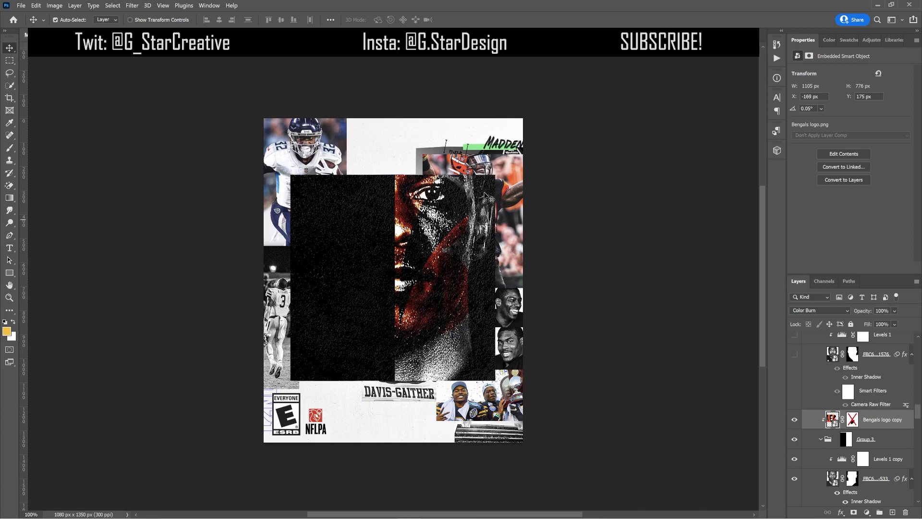
Show the FBC6-13-19-1576 half-face portrait in Group 2 and select its layer.
scroll(815, 368, up, 2)
click(794, 433)
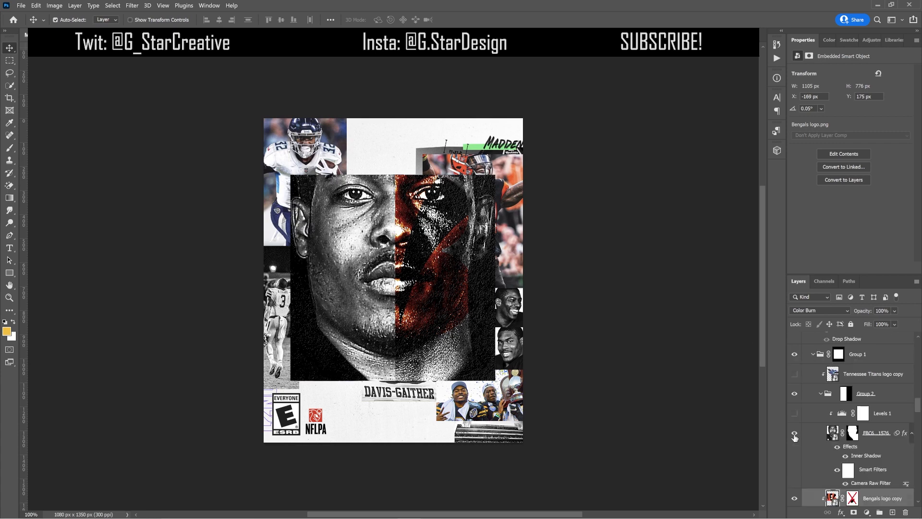
click(810, 435)
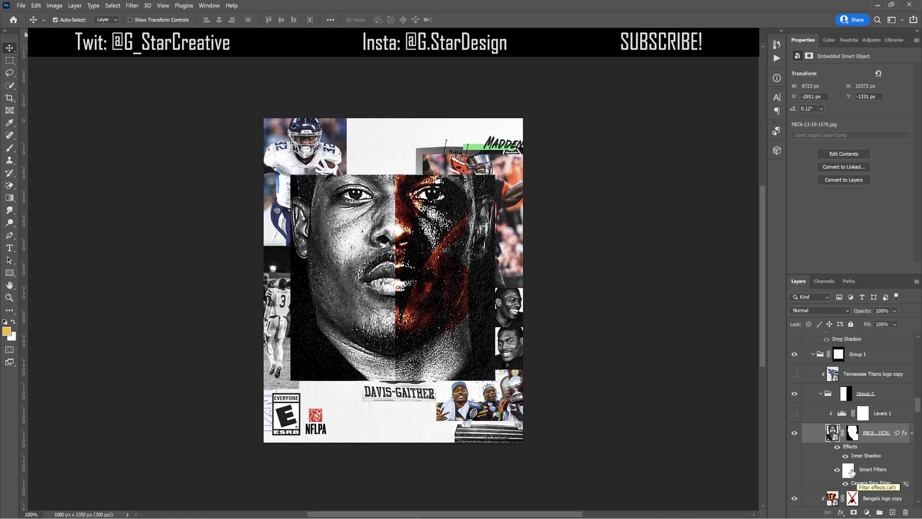
Show the Levels 1 adjustment and the Tennessee Titans logo copy overlay on the half-face portrait, and select the logo layer.
click(794, 413)
click(812, 414)
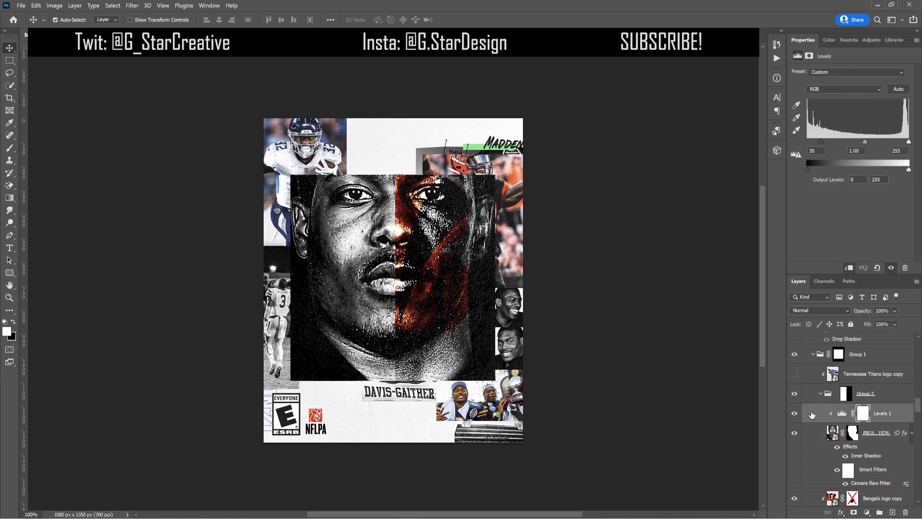
click(794, 373)
click(857, 379)
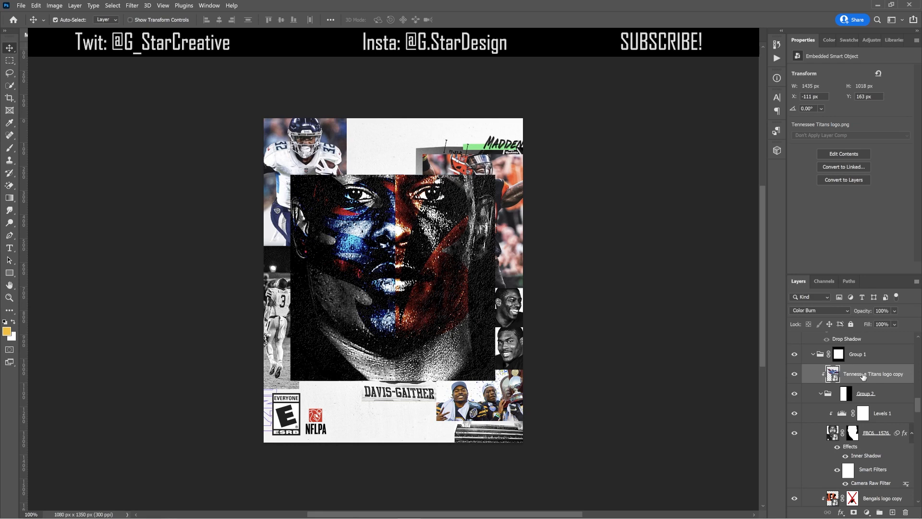
Show the Layer 2 shading clipped to Group 4 copy, compare it off and on, and select its layer.
scroll(862, 394, up, 3)
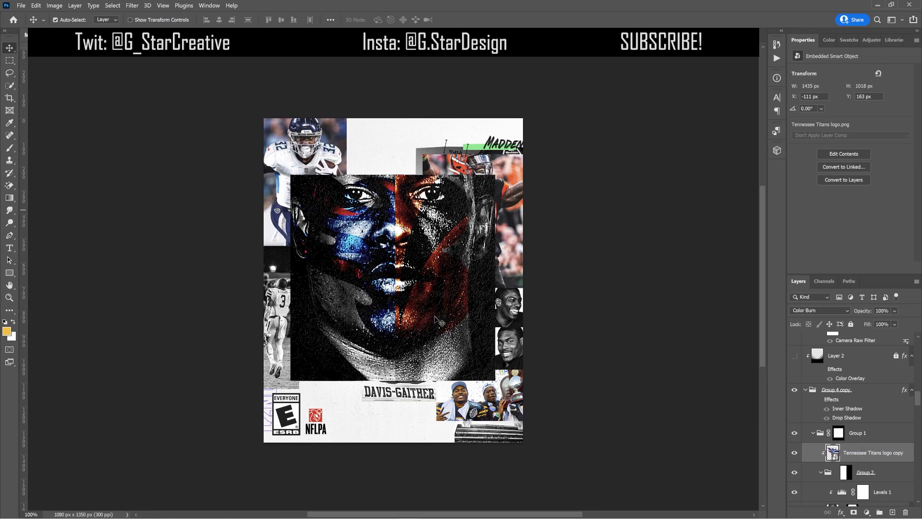
click(818, 399)
click(819, 399)
scroll(818, 400, up, 2)
click(794, 395)
click(794, 395)
click(794, 394)
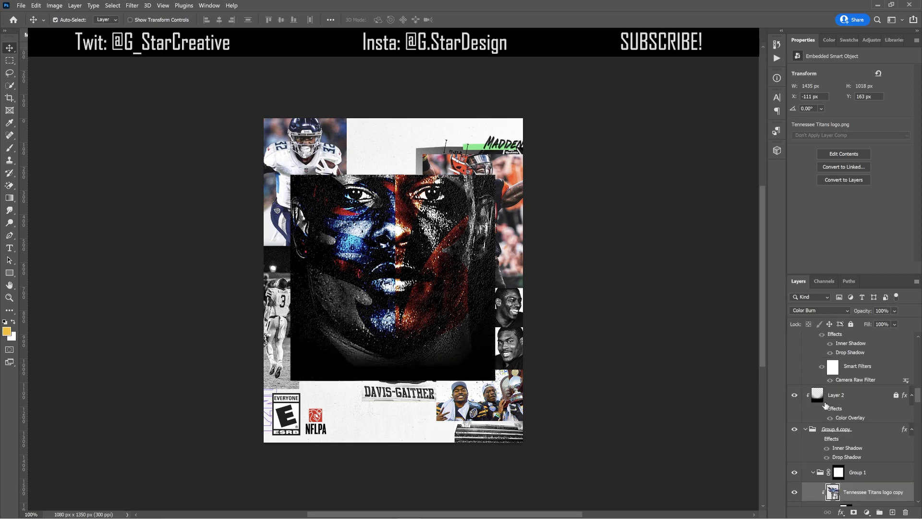
click(842, 400)
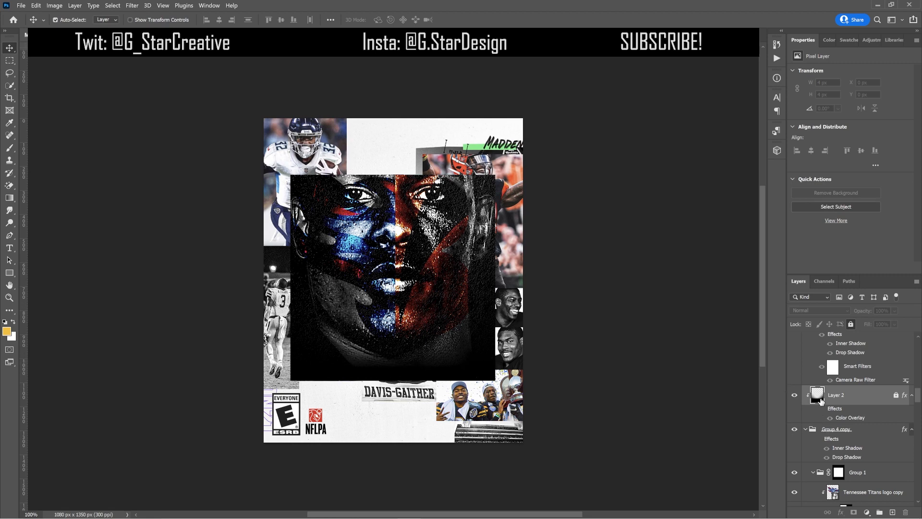
Show the FBC6-13-19-552 copy cutout of the number 24 player and select its layer.
scroll(855, 405, up, 2)
scroll(854, 405, up, 2)
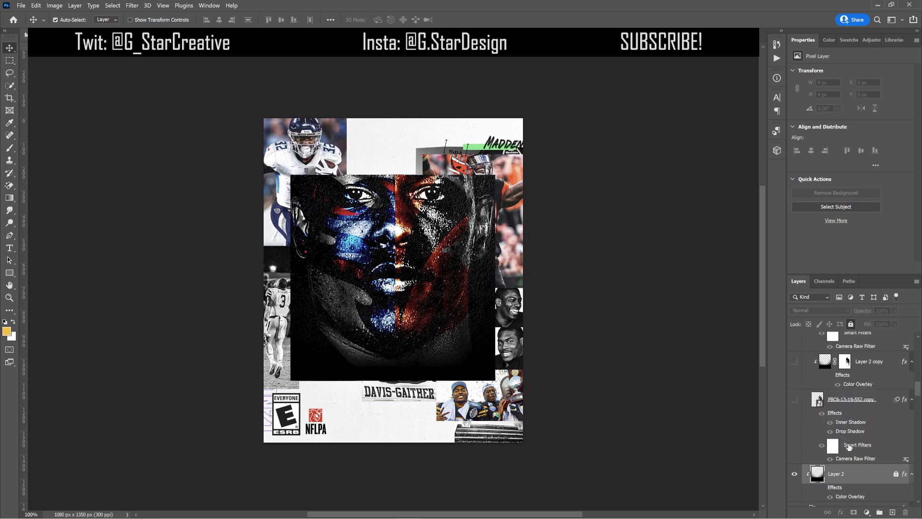
click(853, 407)
scroll(852, 405, up, 2)
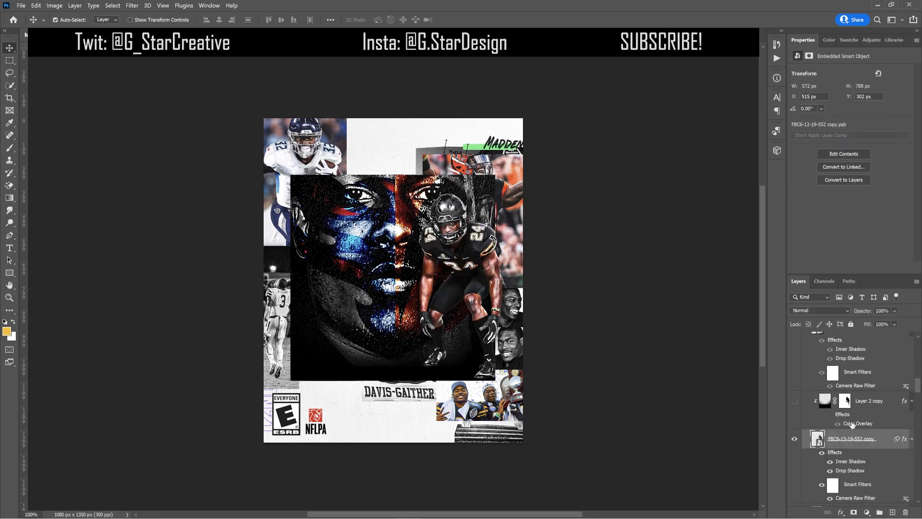
click(824, 455)
scroll(859, 440, down, 2)
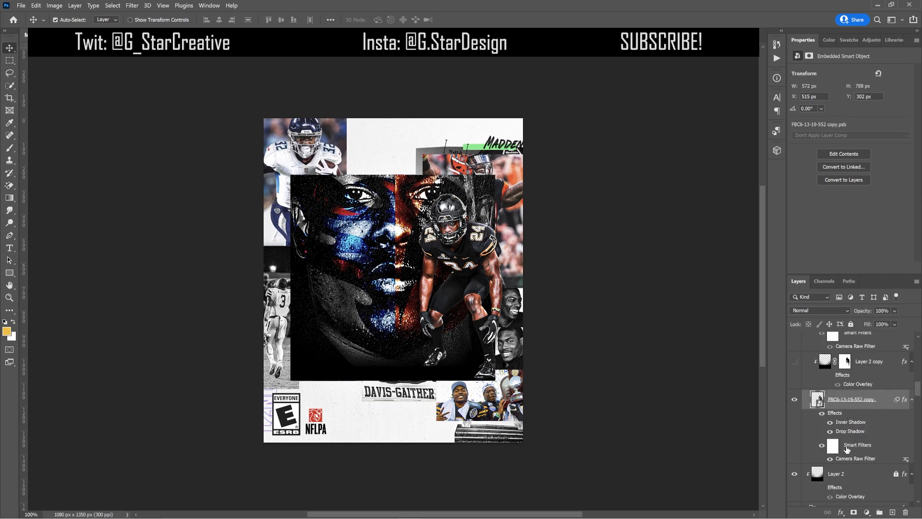
Open the number 24 player's layer style and toggle its Inner Shadow off and on to compare the edge highlight.
double_click(835, 414)
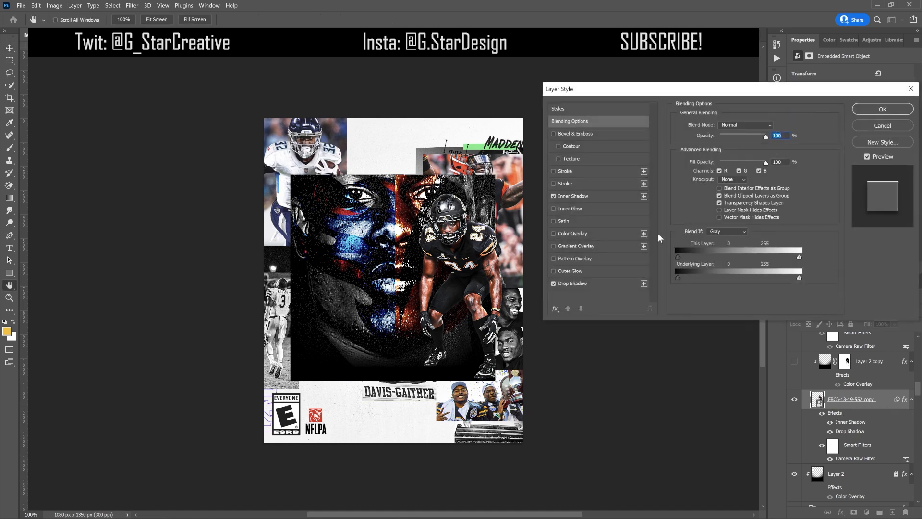
click(560, 197)
click(553, 196)
click(553, 196)
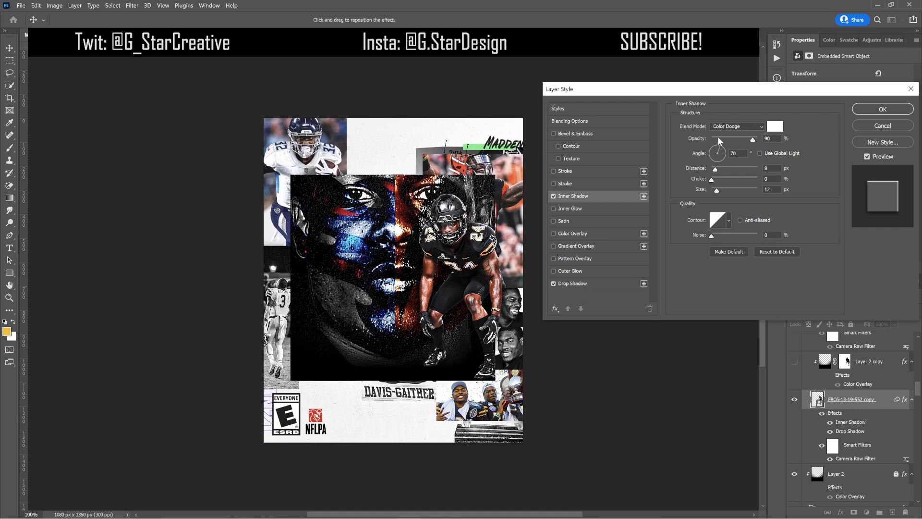
click(553, 196)
click(553, 196)
click(554, 196)
click(553, 196)
Inspect the number 24 player's Drop Shadow settings, toggle the effect off and on, and close the layer style.
click(557, 284)
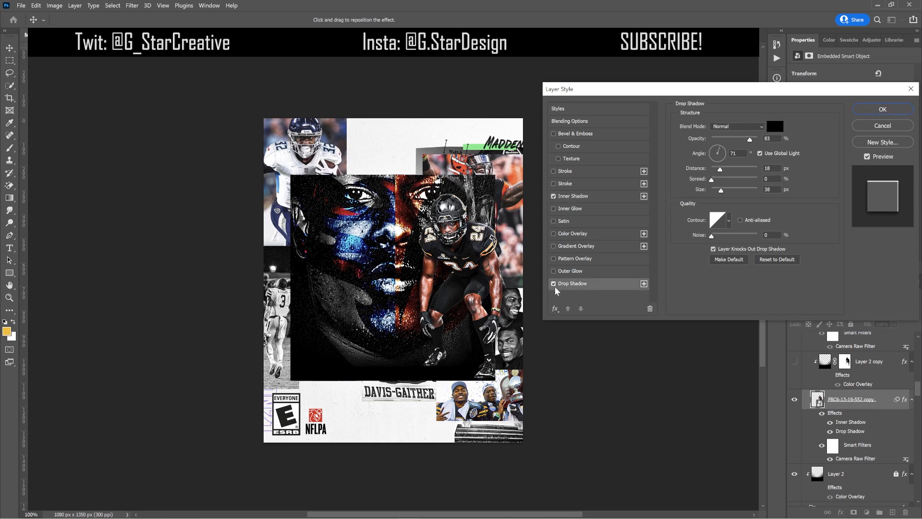
click(553, 283)
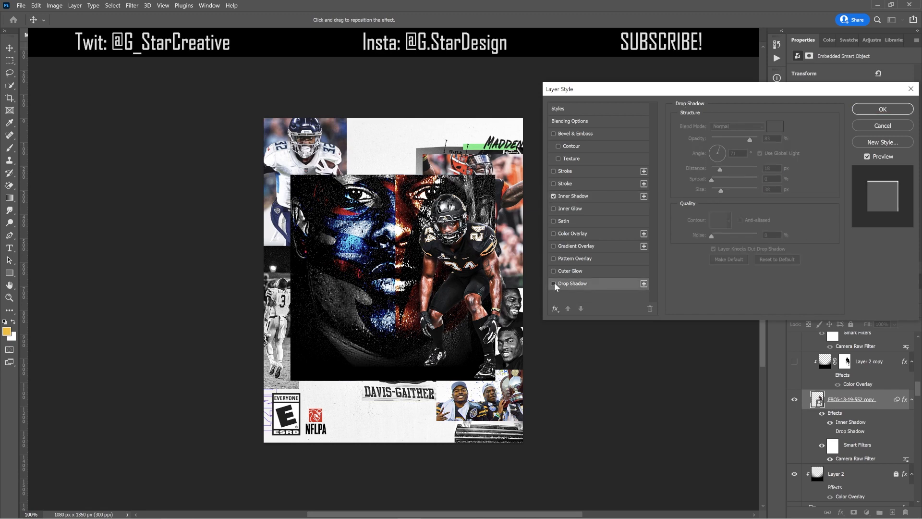
click(554, 284)
key(Return)
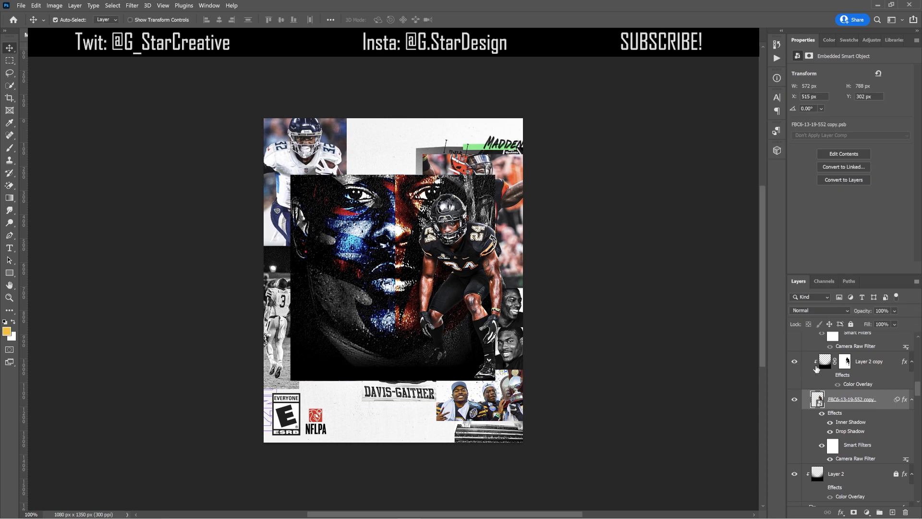
Show the Layer 2 copy shading clipped to the number 24 player, toggle it off and on, and select its mask.
scroll(817, 371, up, 1)
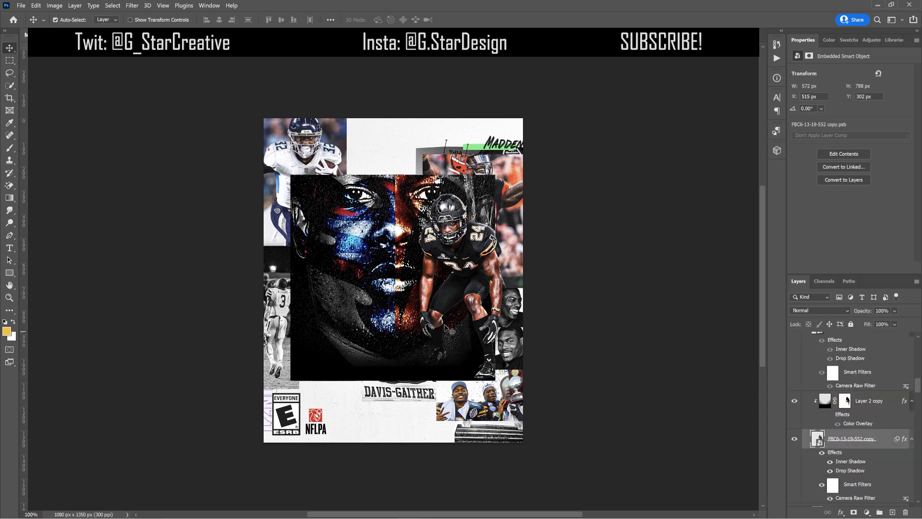
click(794, 401)
click(795, 401)
scroll(826, 422, up, 1)
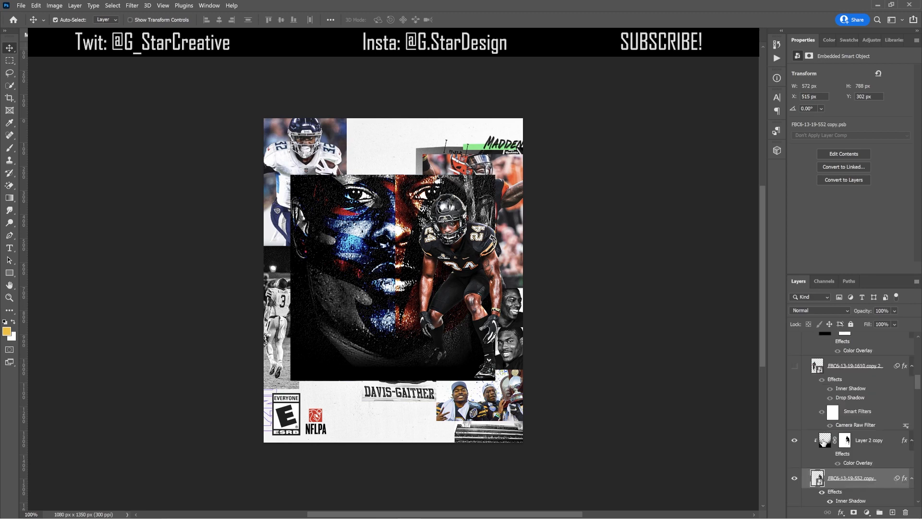
click(795, 439)
click(796, 440)
click(845, 440)
click(796, 440)
click(795, 440)
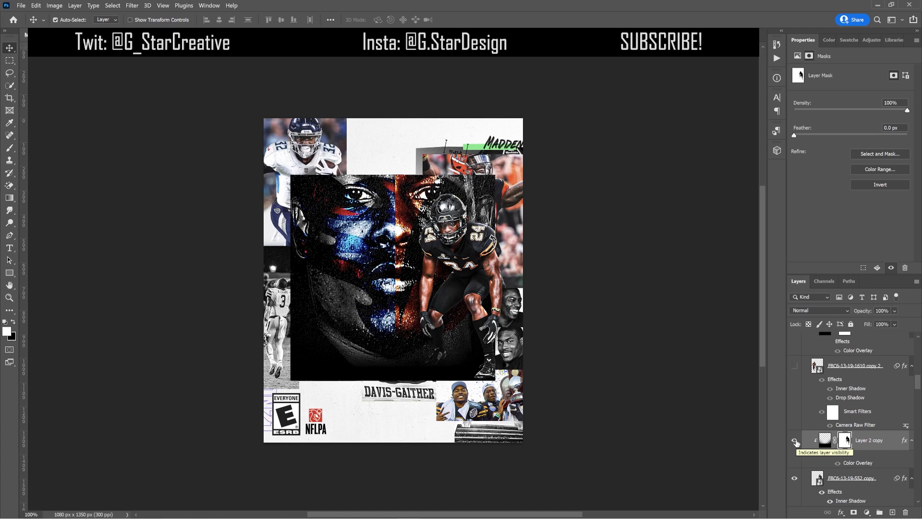
Load the number 24 player's outline as a selection, clear it, and toggle the Layer 2 copy shading off and on.
ctrl+click(818, 478)
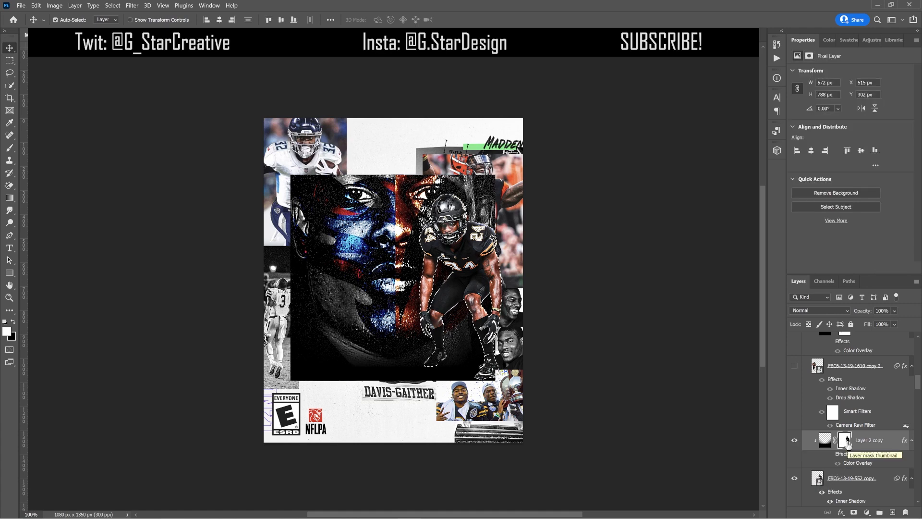
key(ctrl+d)
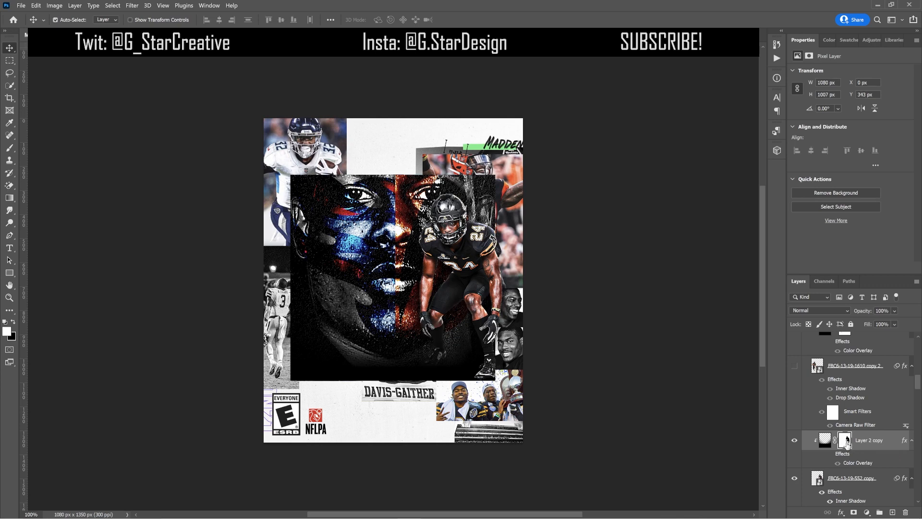
click(794, 442)
click(795, 445)
Show the FBC6-13-19-1610 copy 2 cutout of the number 3 player and toggle its smart filters off and on.
scroll(856, 409, up, 3)
click(795, 425)
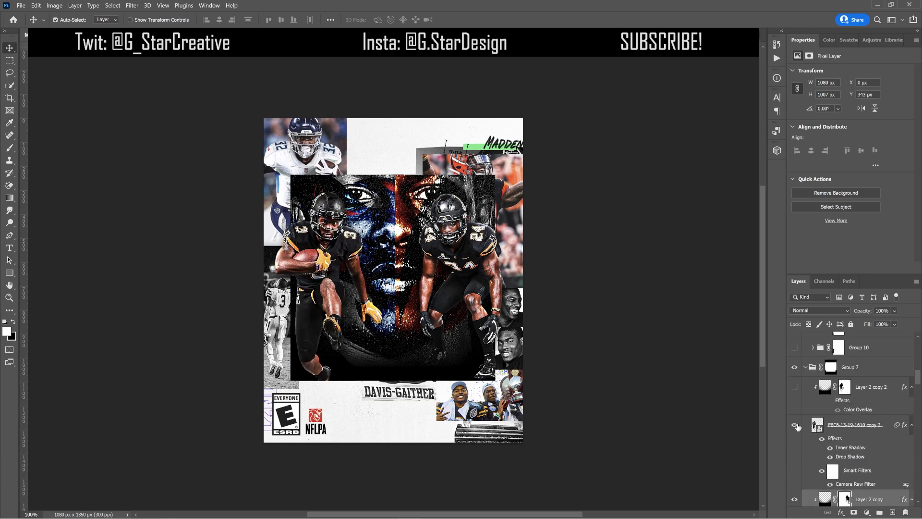
click(821, 440)
click(820, 471)
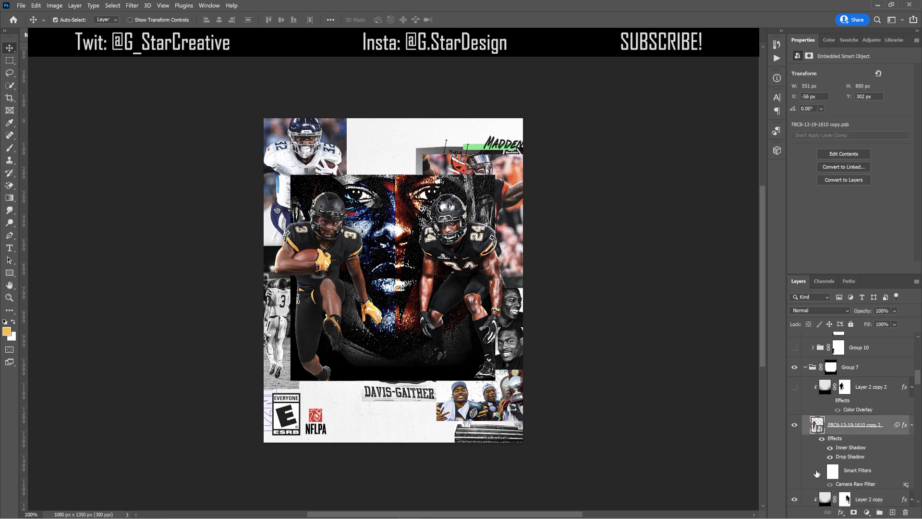
click(820, 472)
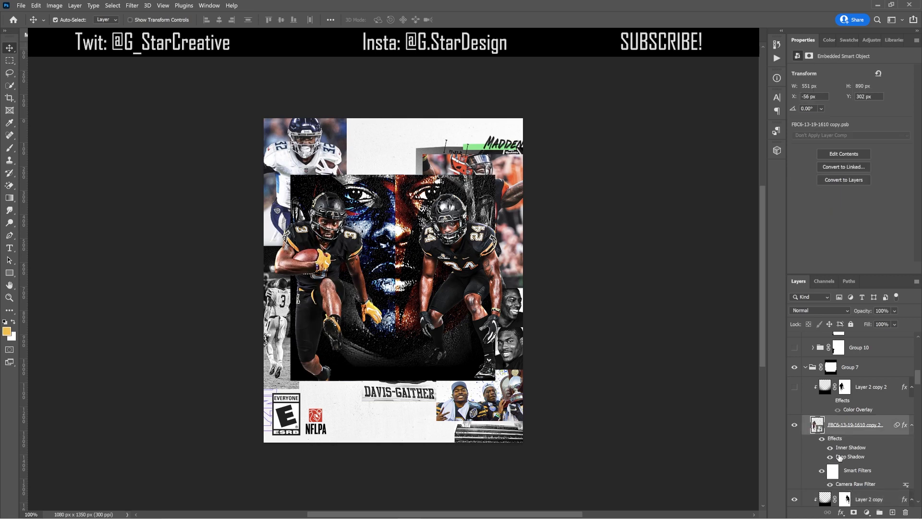
Show the Layer 2 copy 2 shading on the number 3 player and the four Group 10 groups inside Group 15.
scroll(839, 457, up, 2)
click(794, 425)
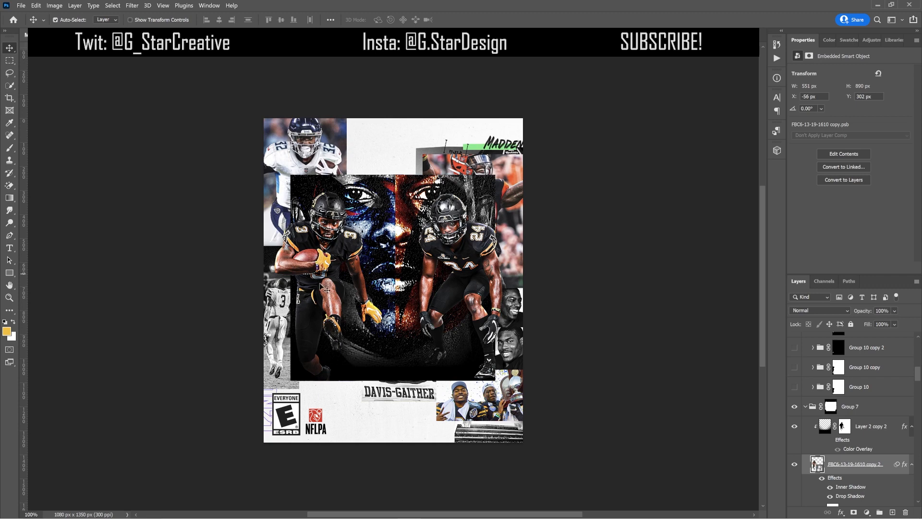
scroll(816, 441, up, 3)
click(794, 445)
drag(795, 406, 795, 387)
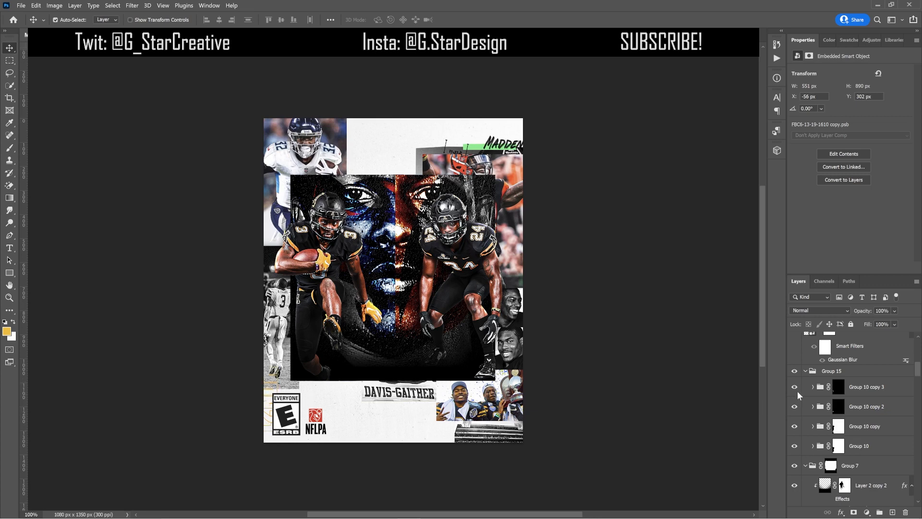
drag(795, 389, 794, 447)
drag(795, 448, 794, 390)
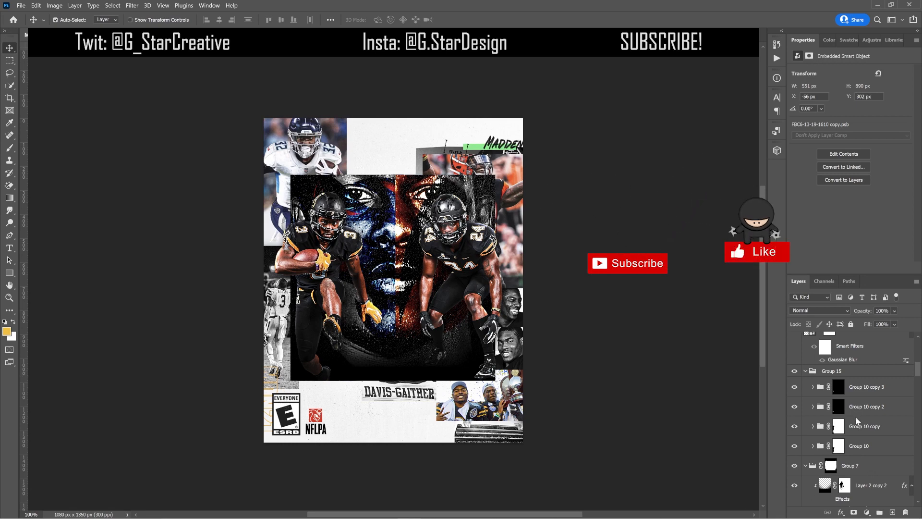
Show the Madden 21 logo layers Group 13, Color Fill 2 copy and Layer 1 copy, and toggle Group 13 to compare it.
scroll(857, 421, up, 3)
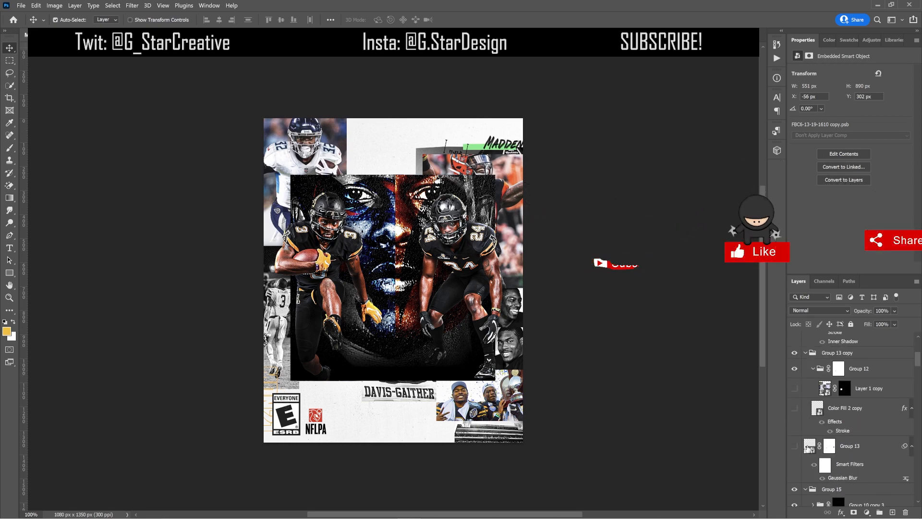
click(795, 446)
click(794, 407)
click(794, 387)
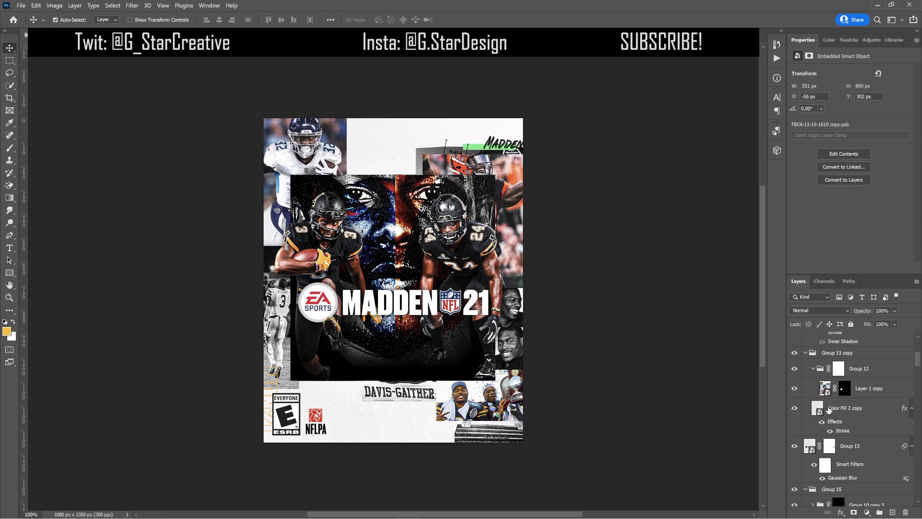
click(796, 446)
click(795, 446)
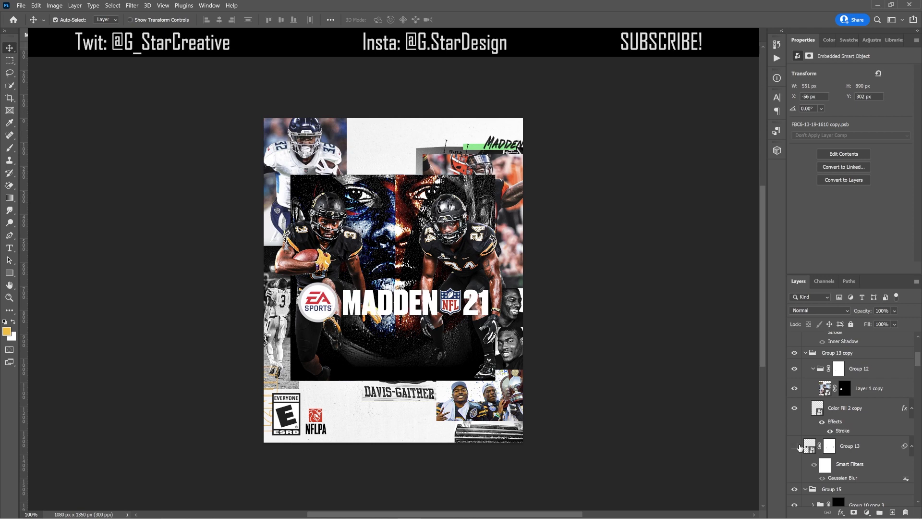
Show the Drafted Edition text and select its layer.
scroll(853, 443, up, 5)
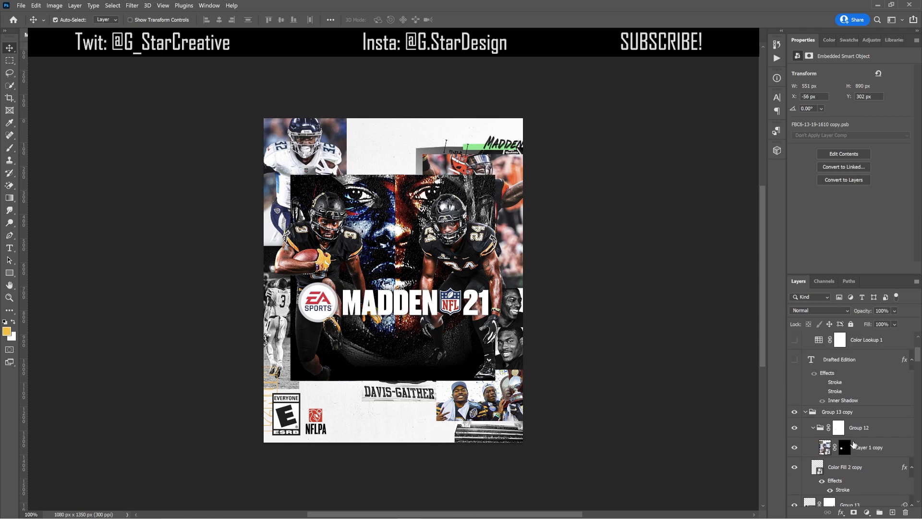
click(795, 438)
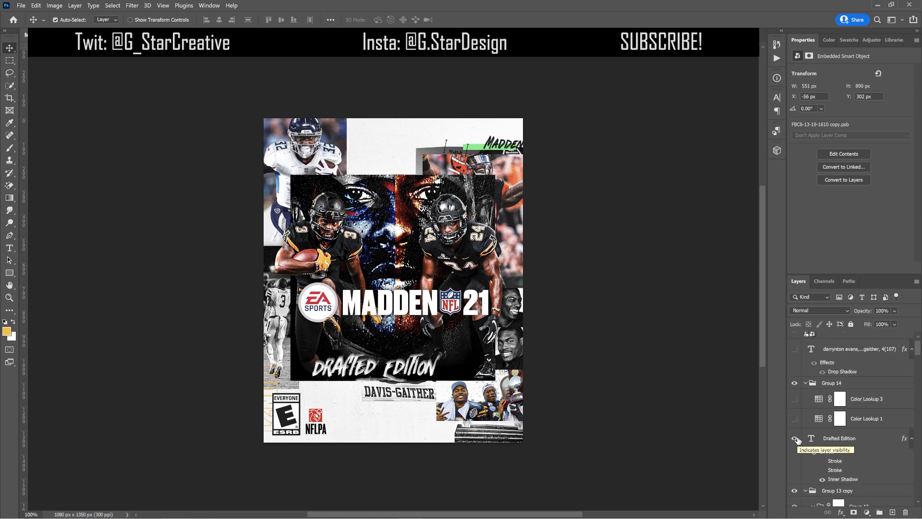
right_click(814, 454)
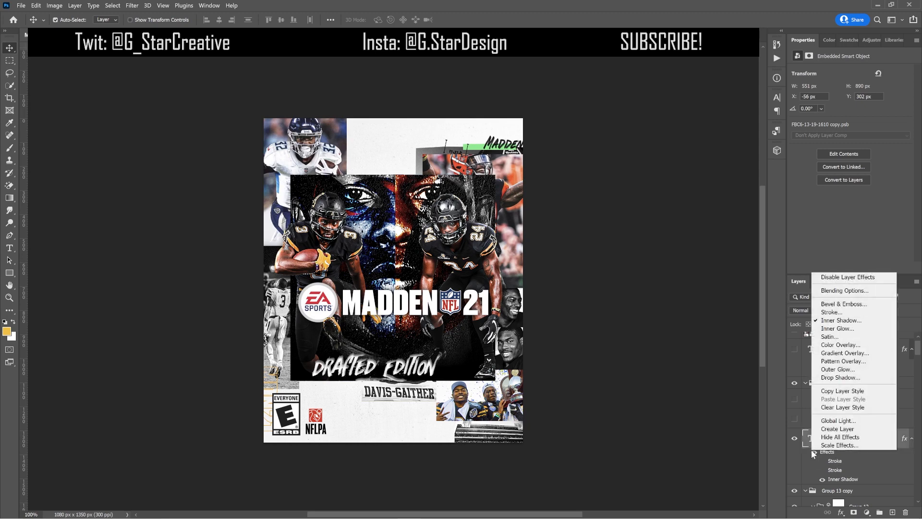
key(Escape)
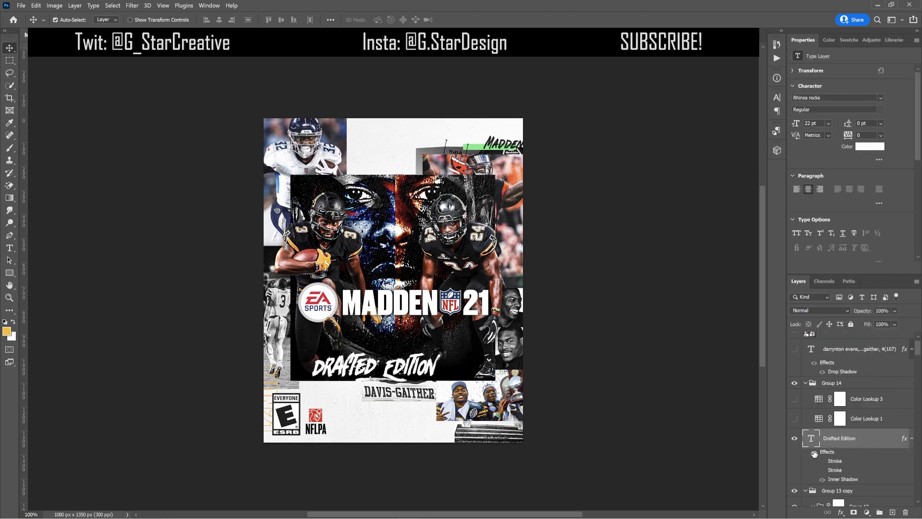
Show the Color Lookup 1 and Color Lookup 3 adjustments in Group 14 and the player names text above them.
scroll(815, 453, up, 1)
drag(794, 431, 797, 420)
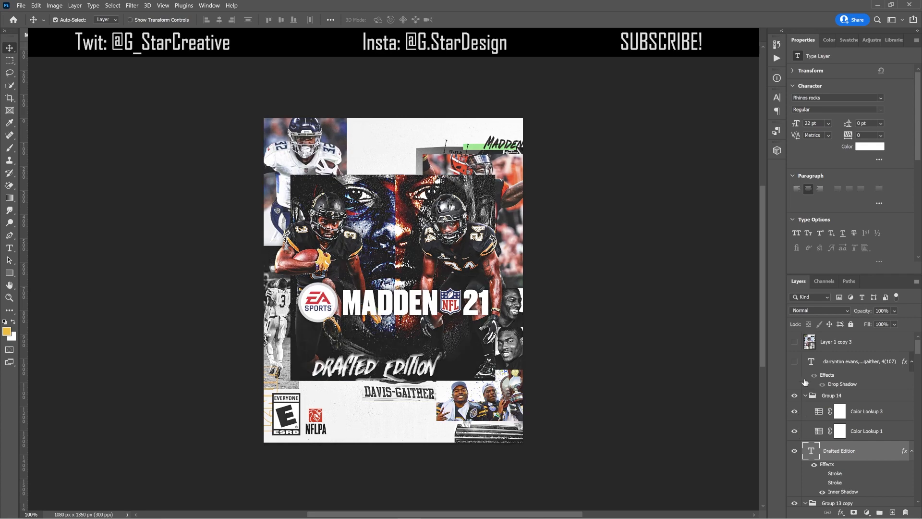
click(794, 361)
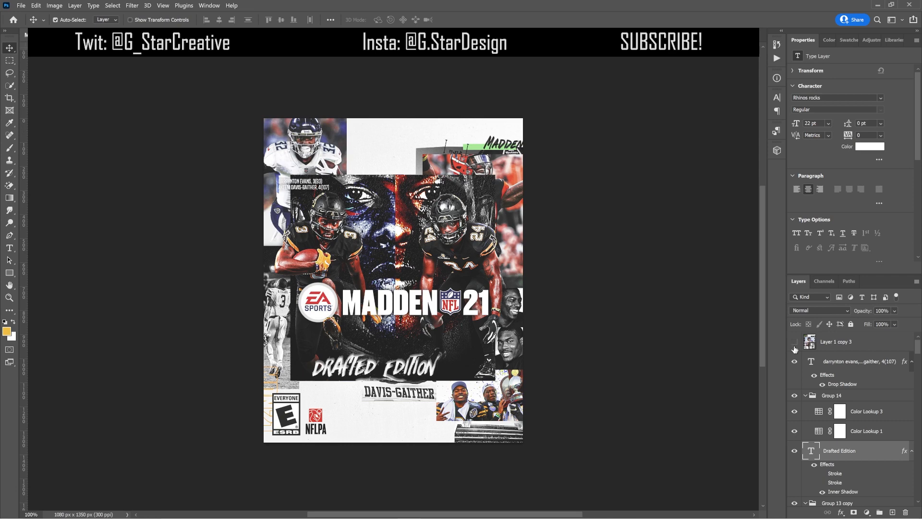
Compare the design with the reference cover in Layer 1 copy 3, hide the reference, and select the player names text layer.
click(794, 342)
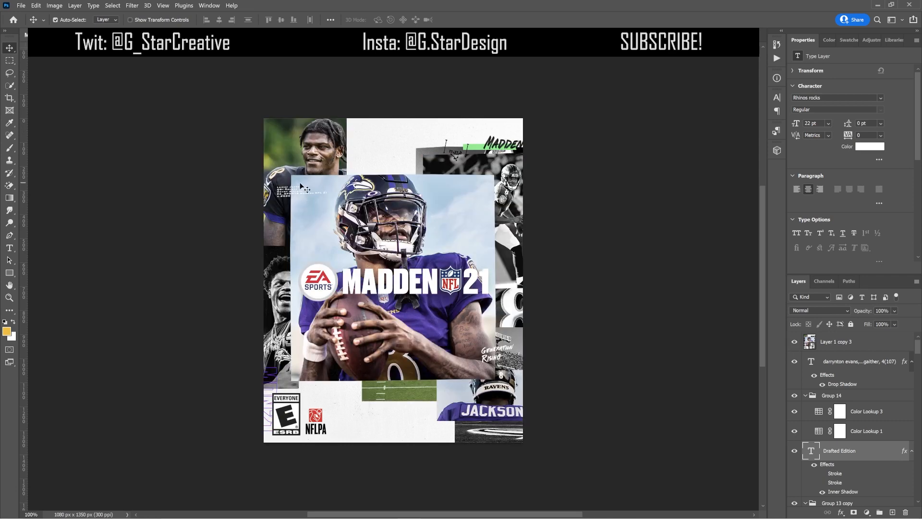
click(794, 342)
click(829, 362)
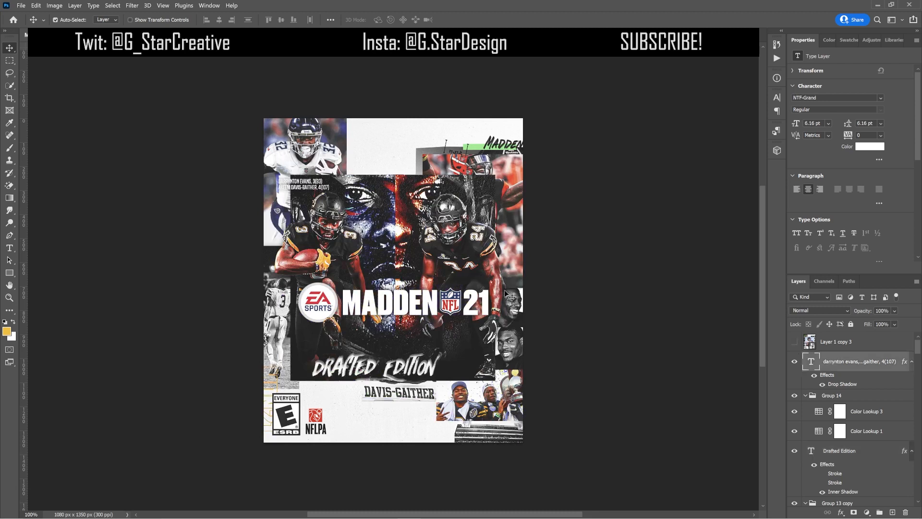